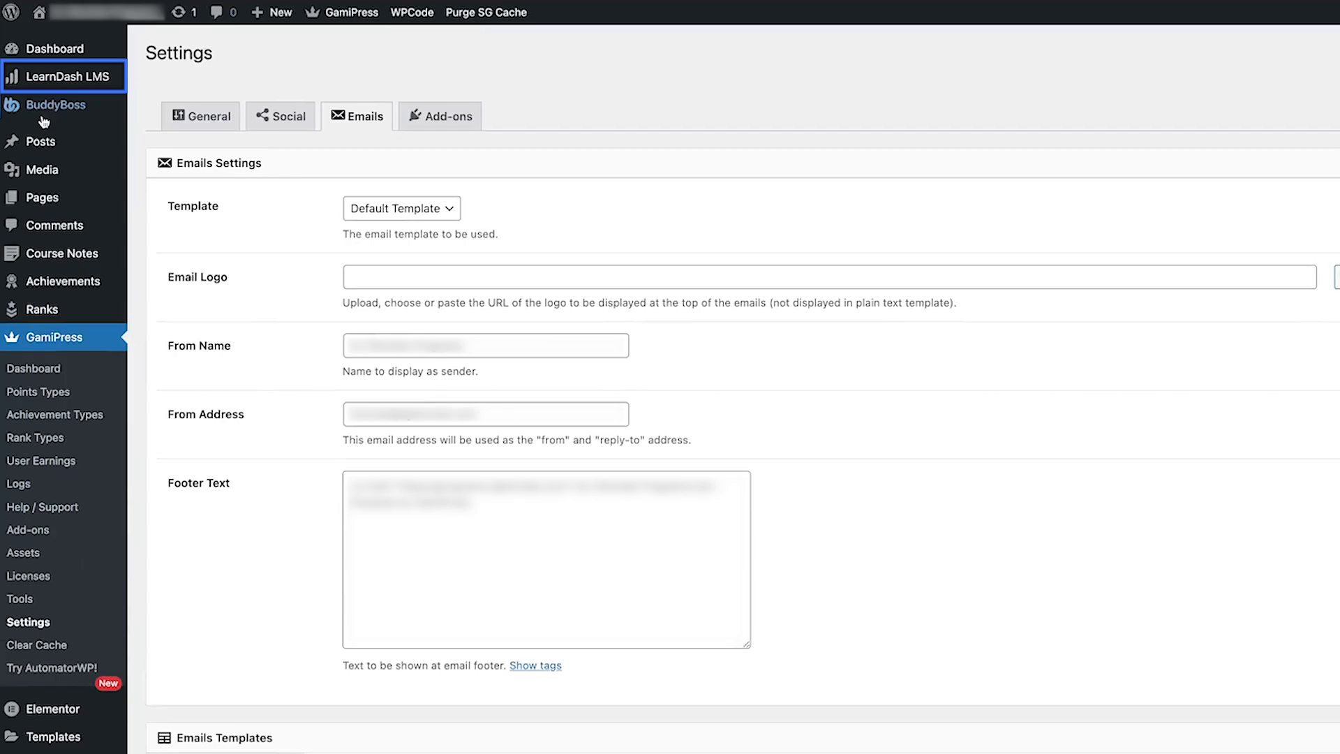
Open the LearnDash Thrivecart products page and the LearnDash Add-ons page, each in a new browser tab.
mouse_move(94, 82)
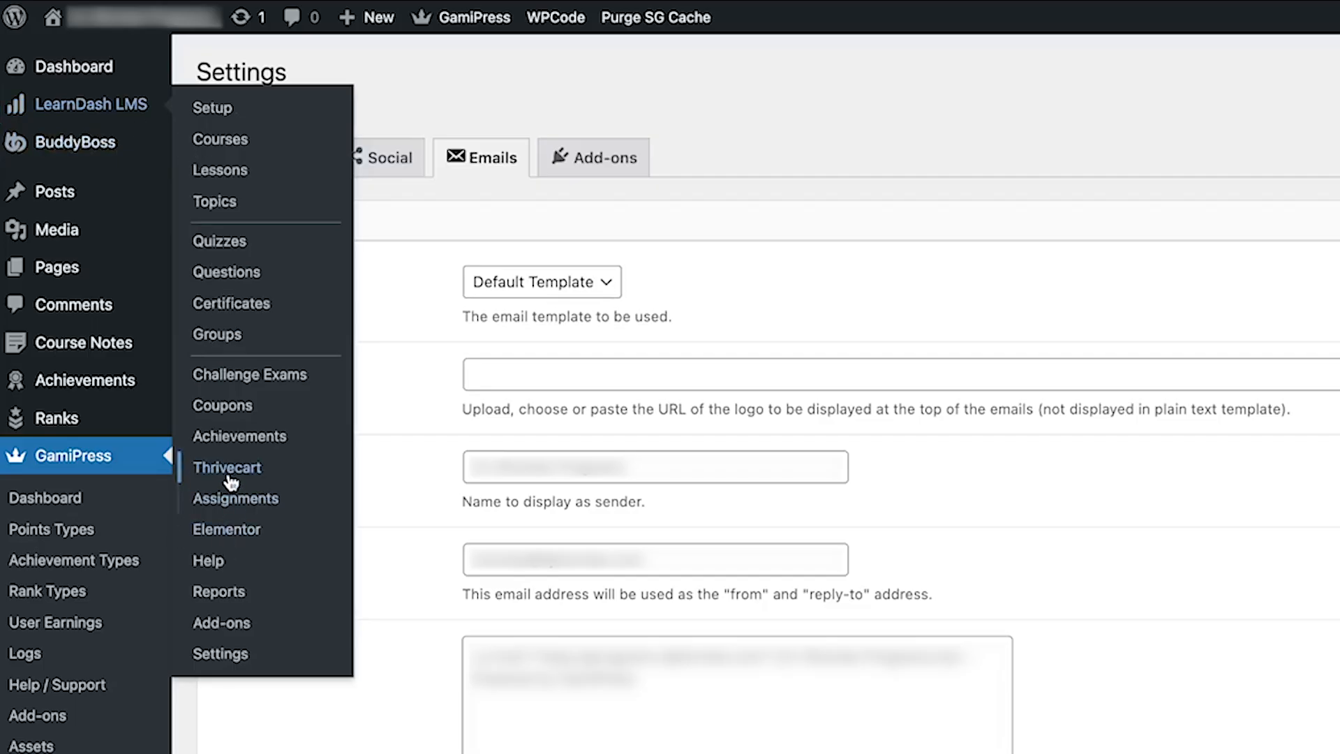
right_click(232, 472)
click(274, 473)
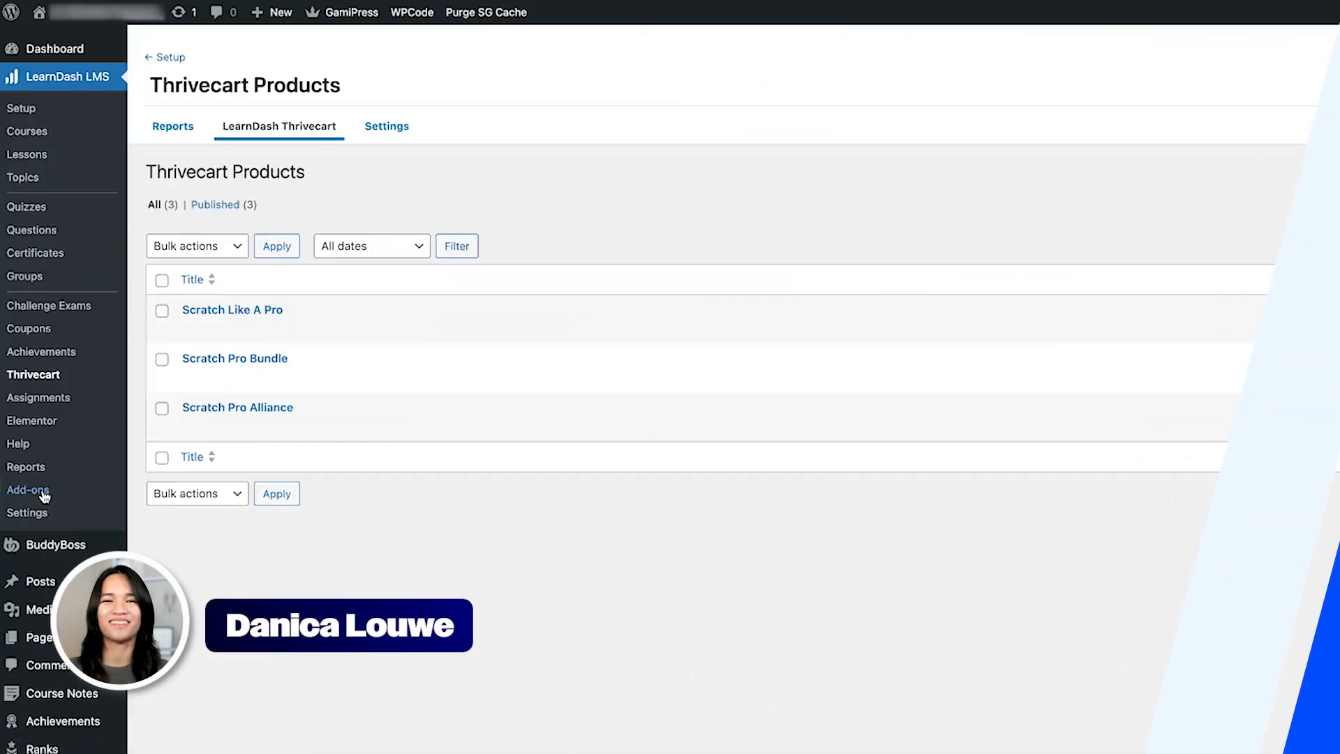
right_click(45, 453)
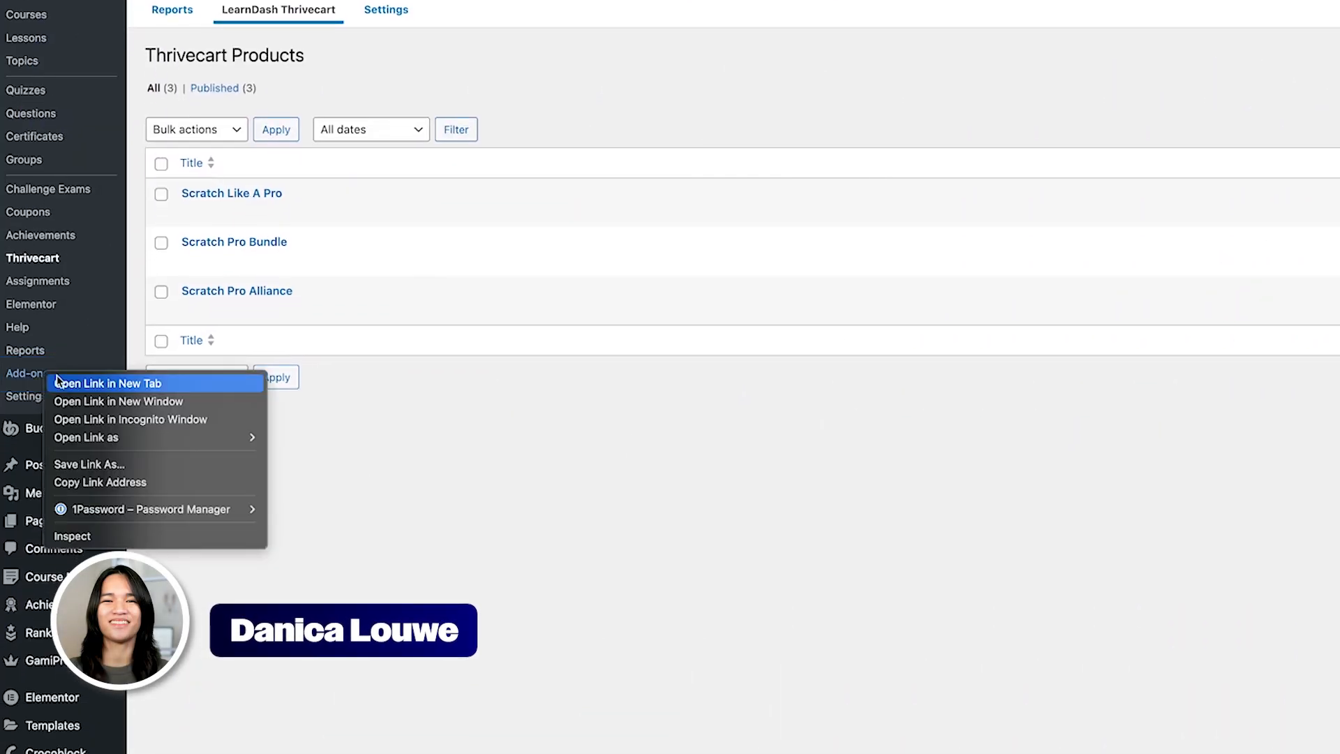
click(60, 383)
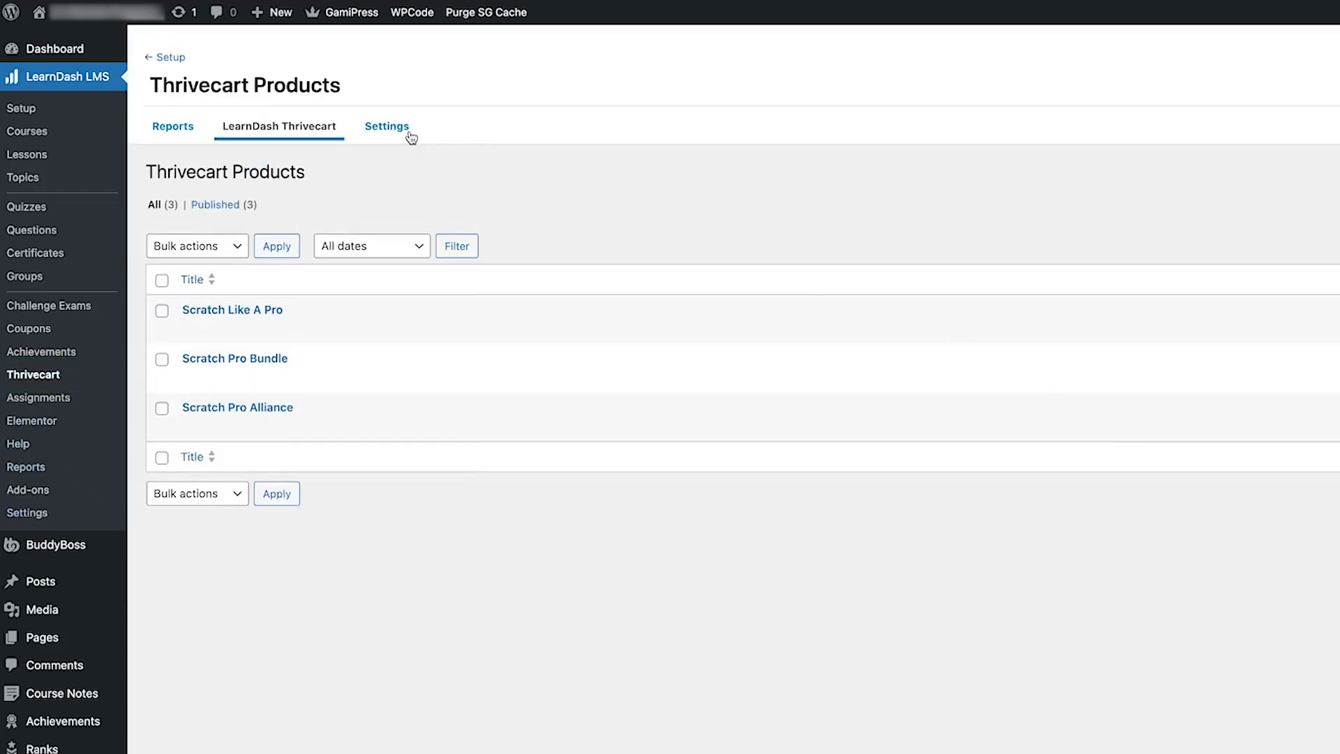
Open the LearnDash Thrivecart settings, then switch to ThriveCart and view the account's secret word for order validation.
click(411, 136)
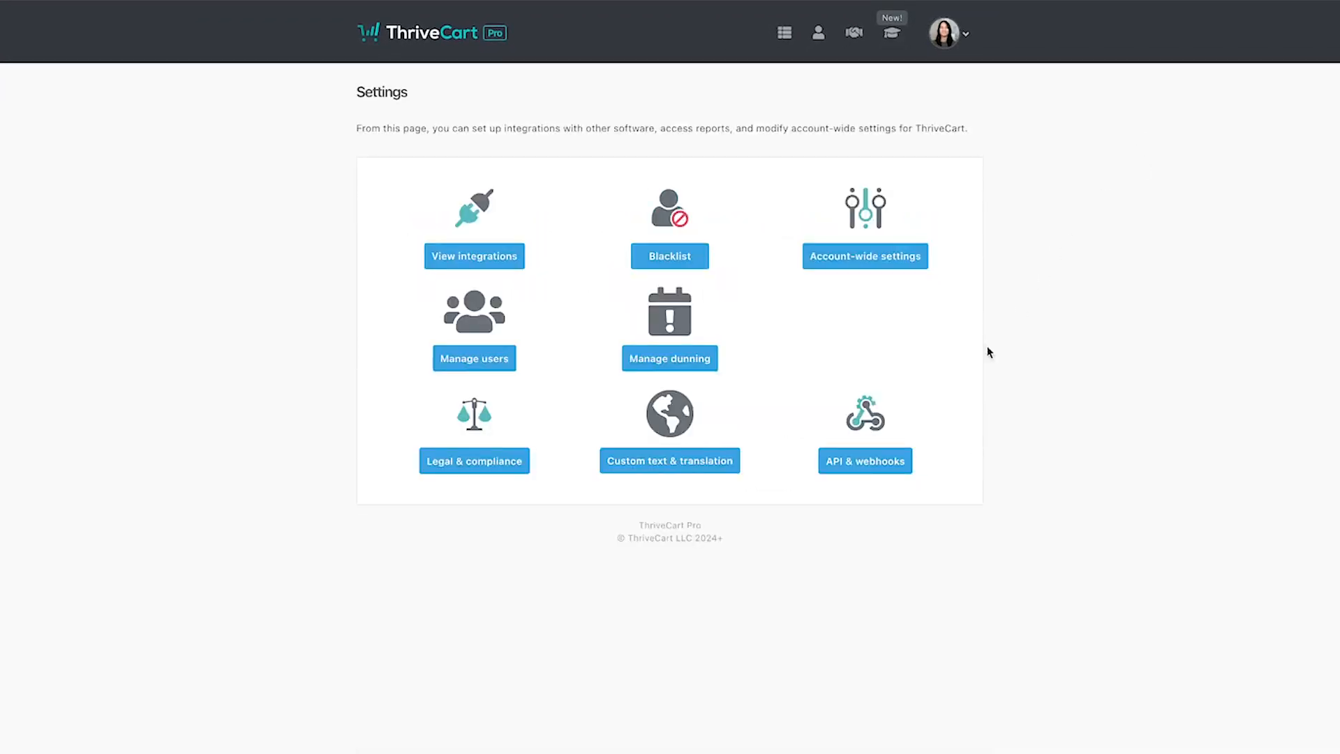
click(896, 458)
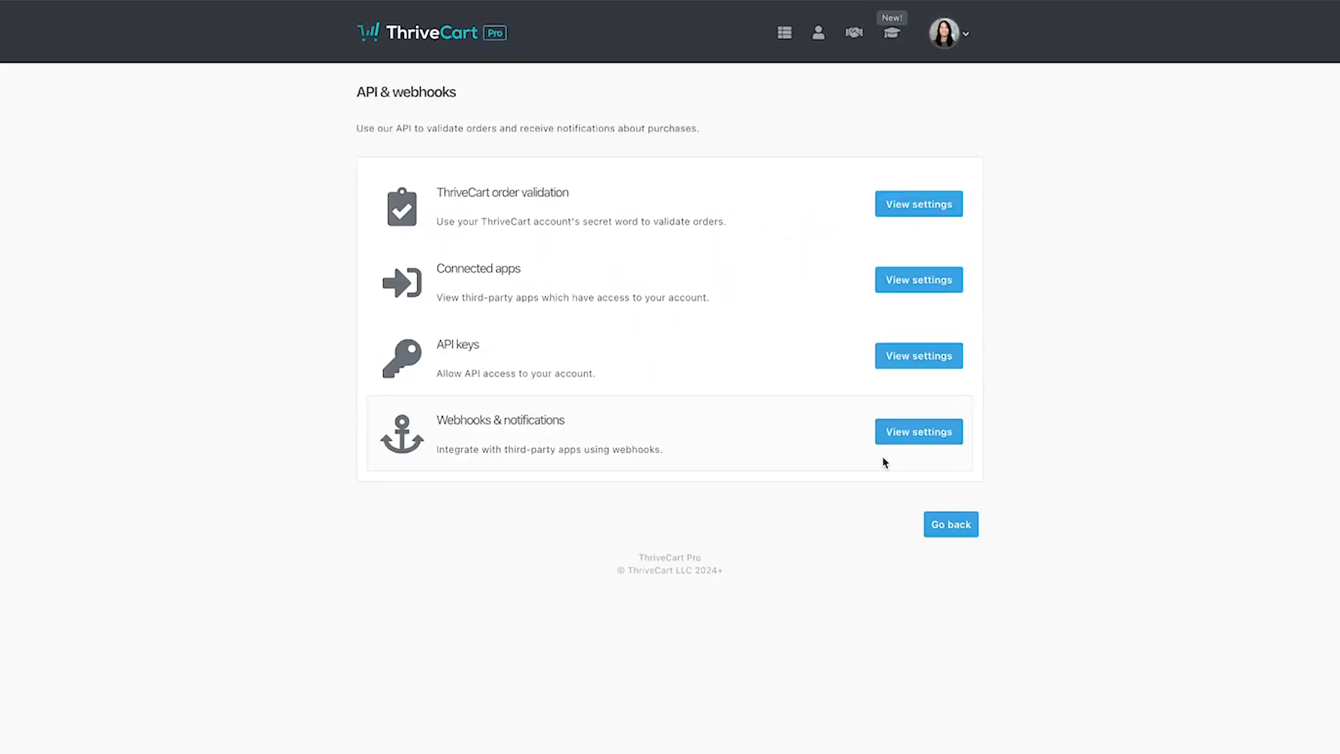
click(918, 211)
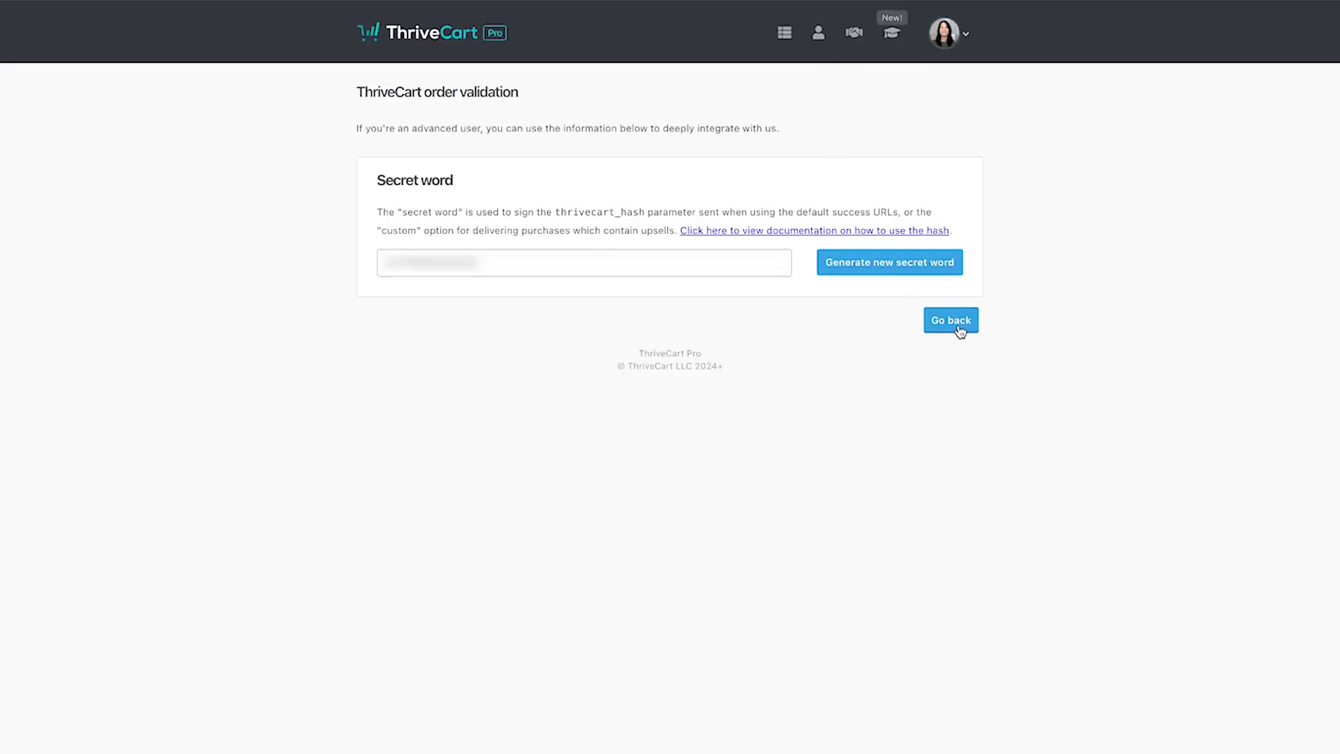
click(959, 326)
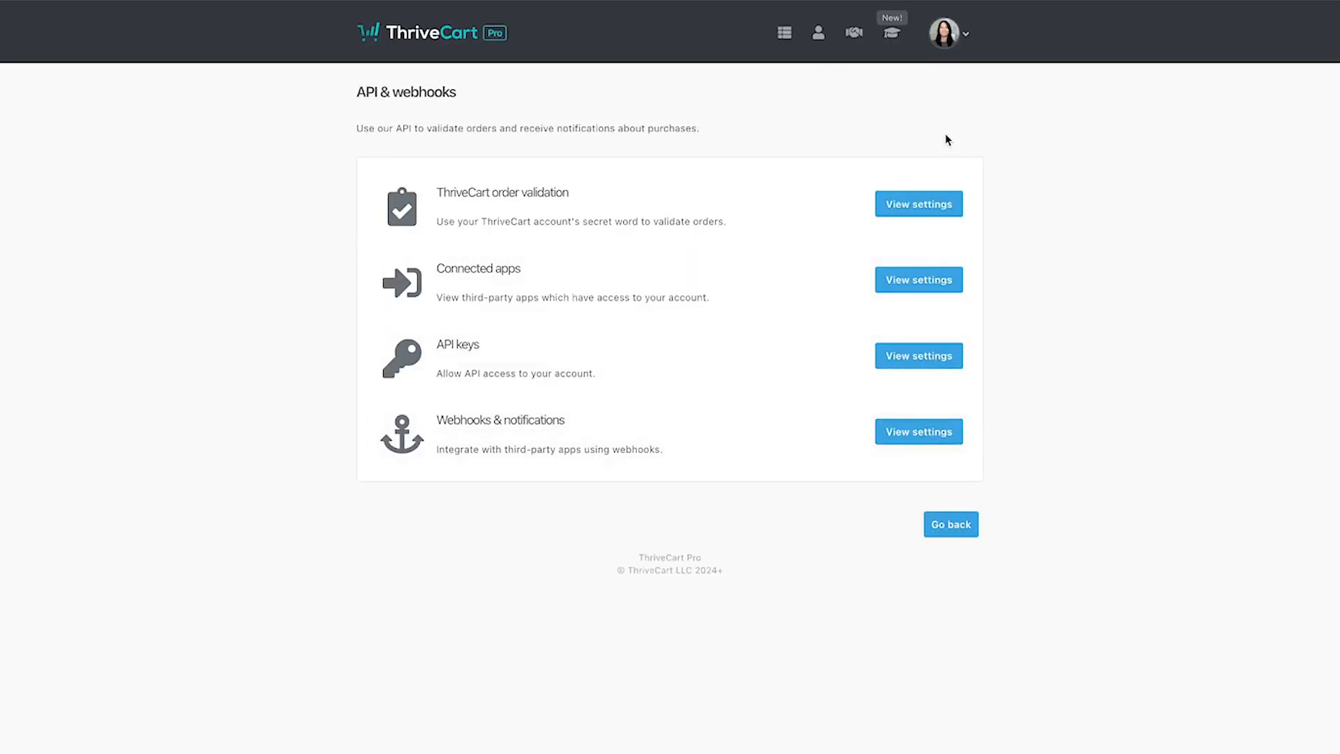
Start adding another webhook in ThriveCart's webhook notifications, up to its Webhook URL entry.
click(945, 32)
click(916, 126)
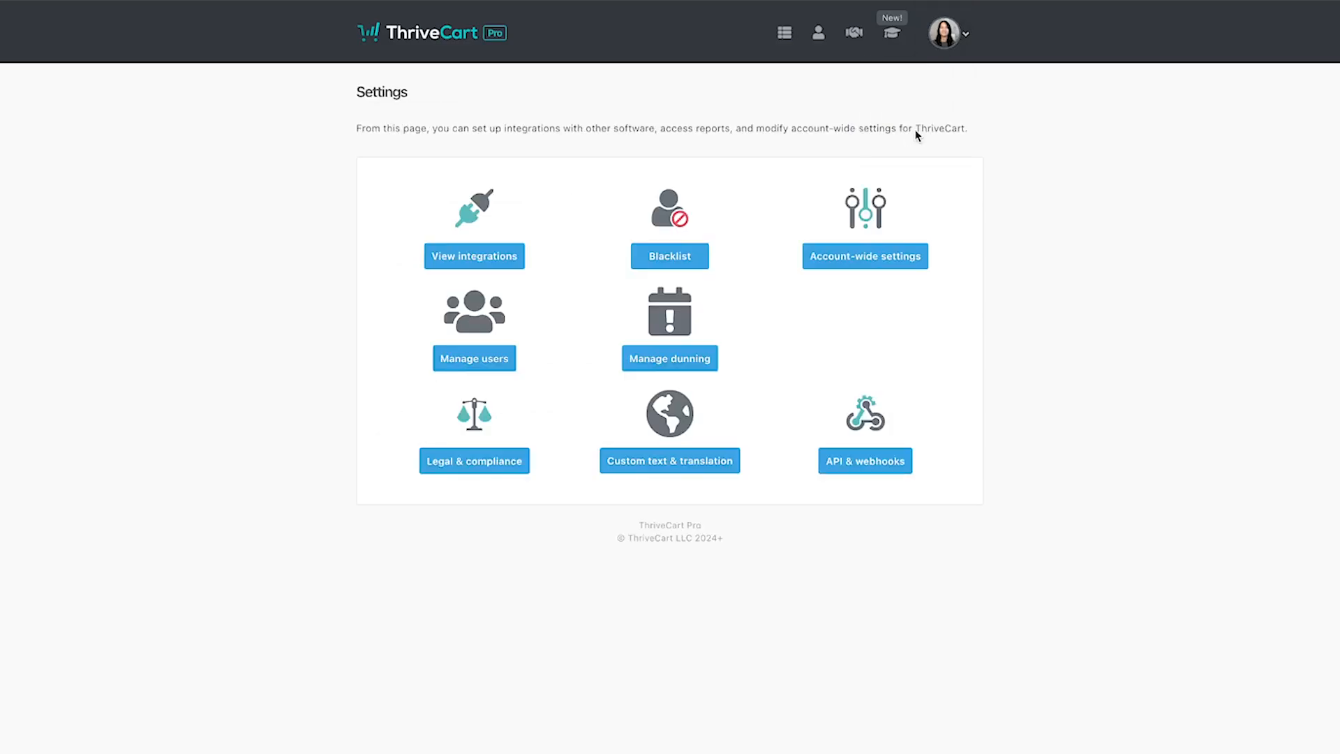
click(878, 462)
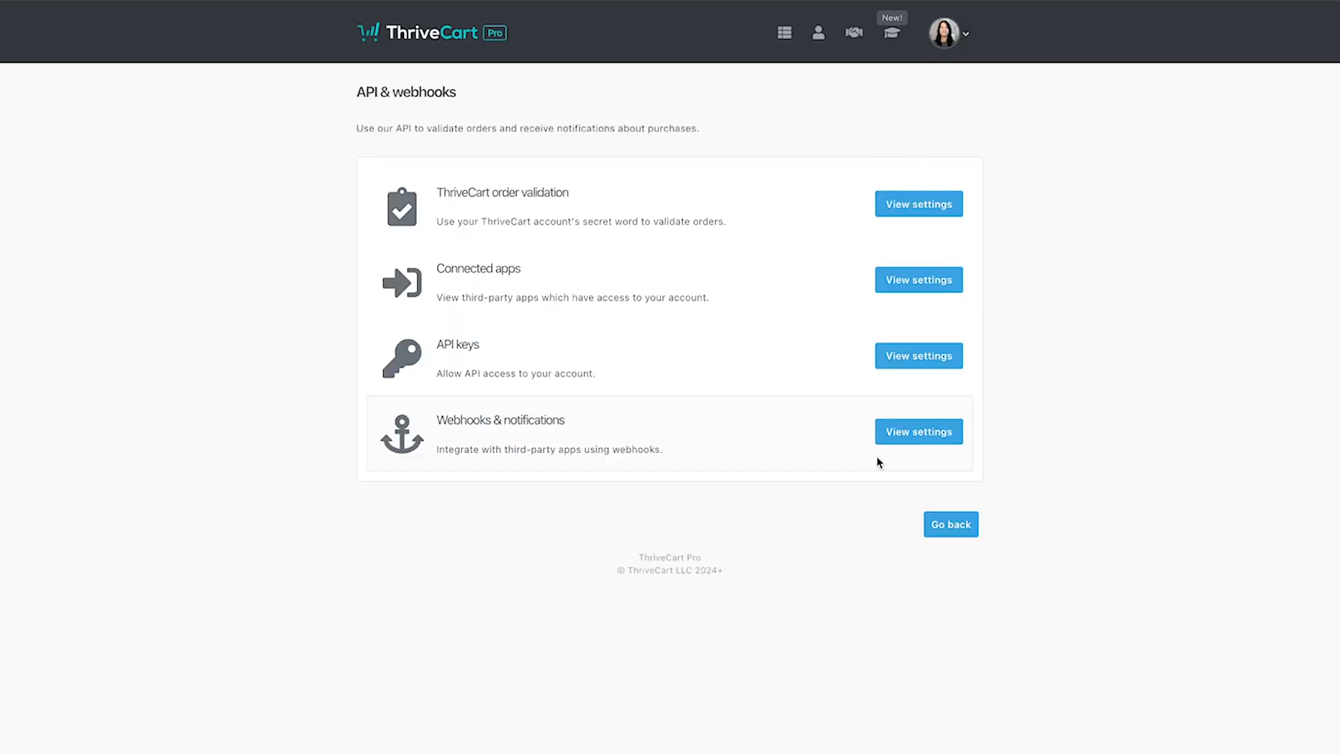
click(907, 434)
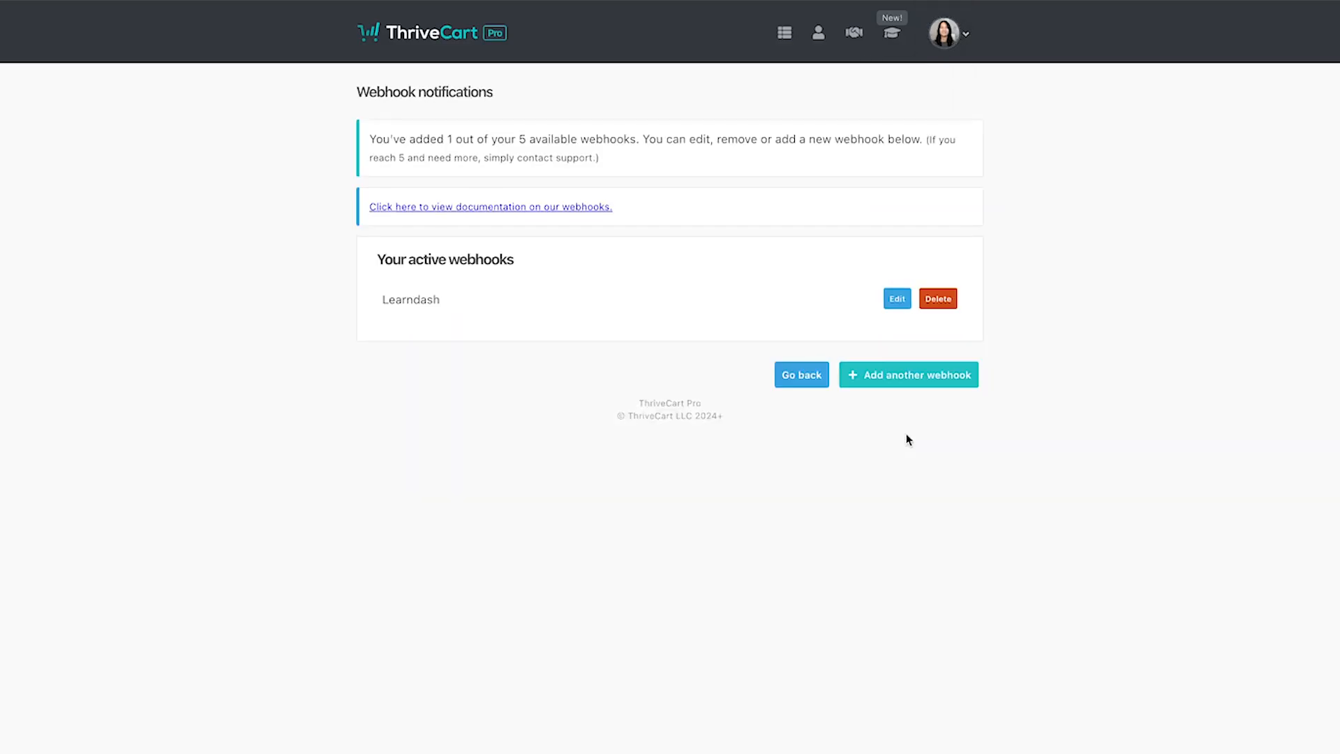
click(936, 383)
click(560, 665)
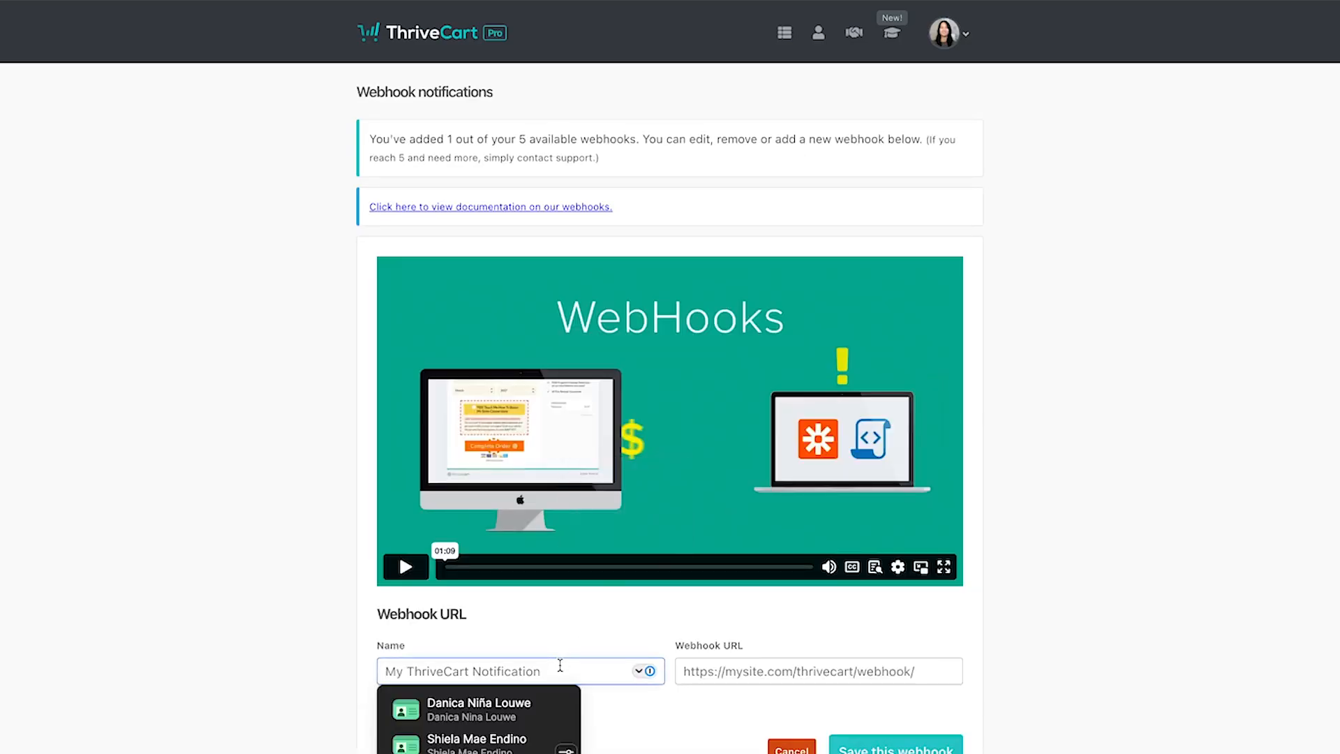
click(751, 670)
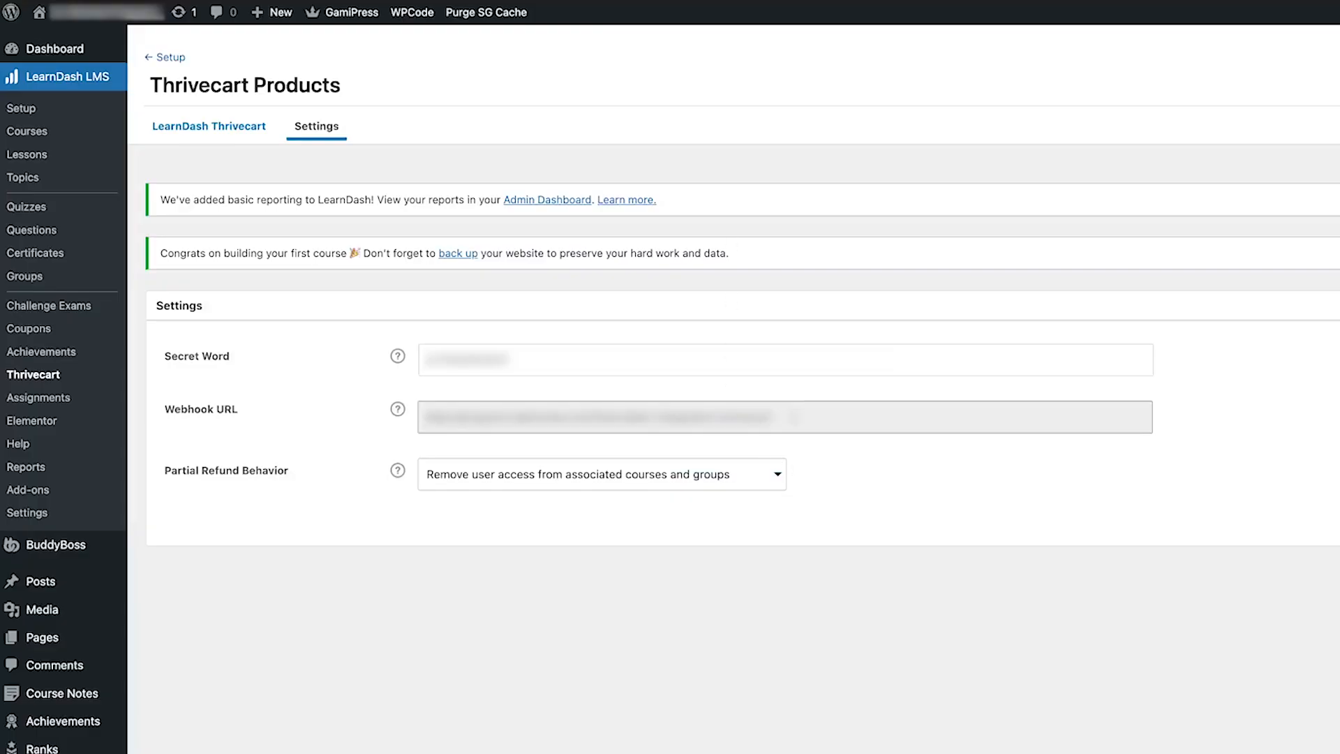
Switch to the LearnDash Thrivecart settings and review the Webhook URL and the Partial Refund Behavior options.
drag(773, 417, 420, 420)
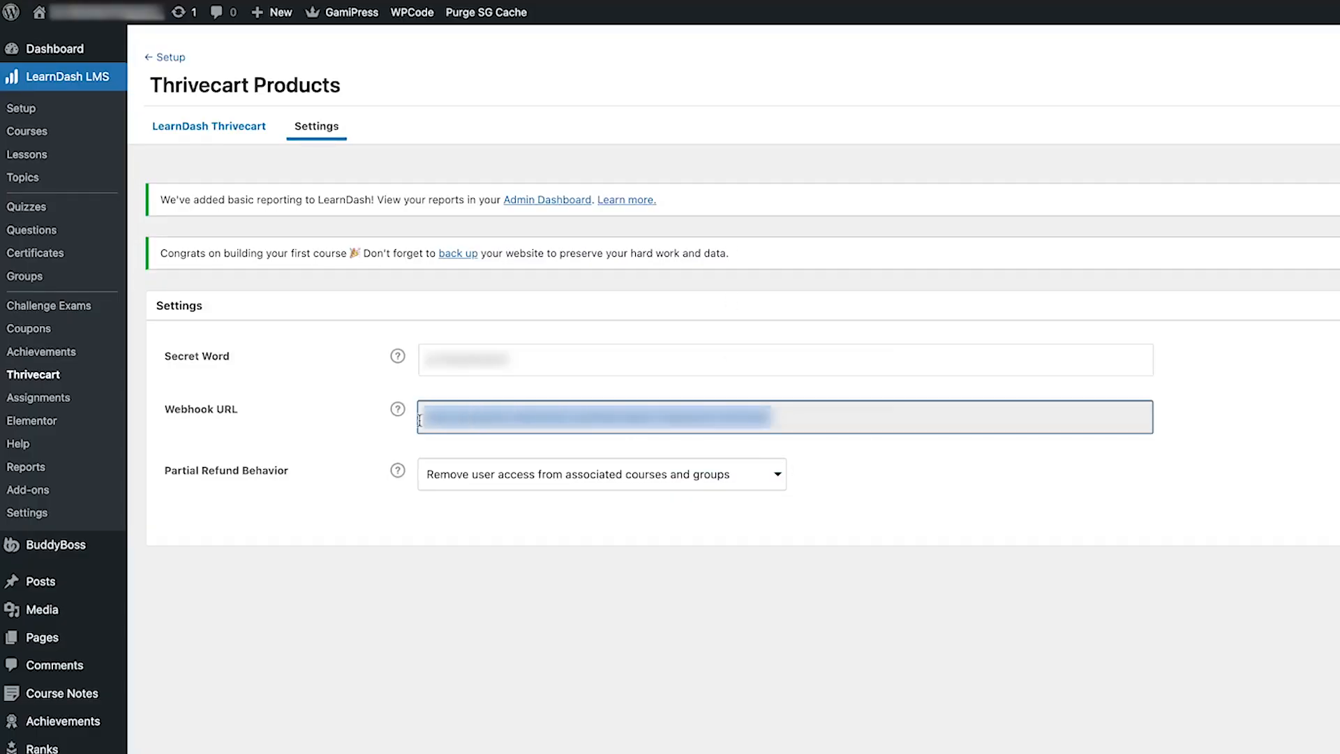
click(1094, 579)
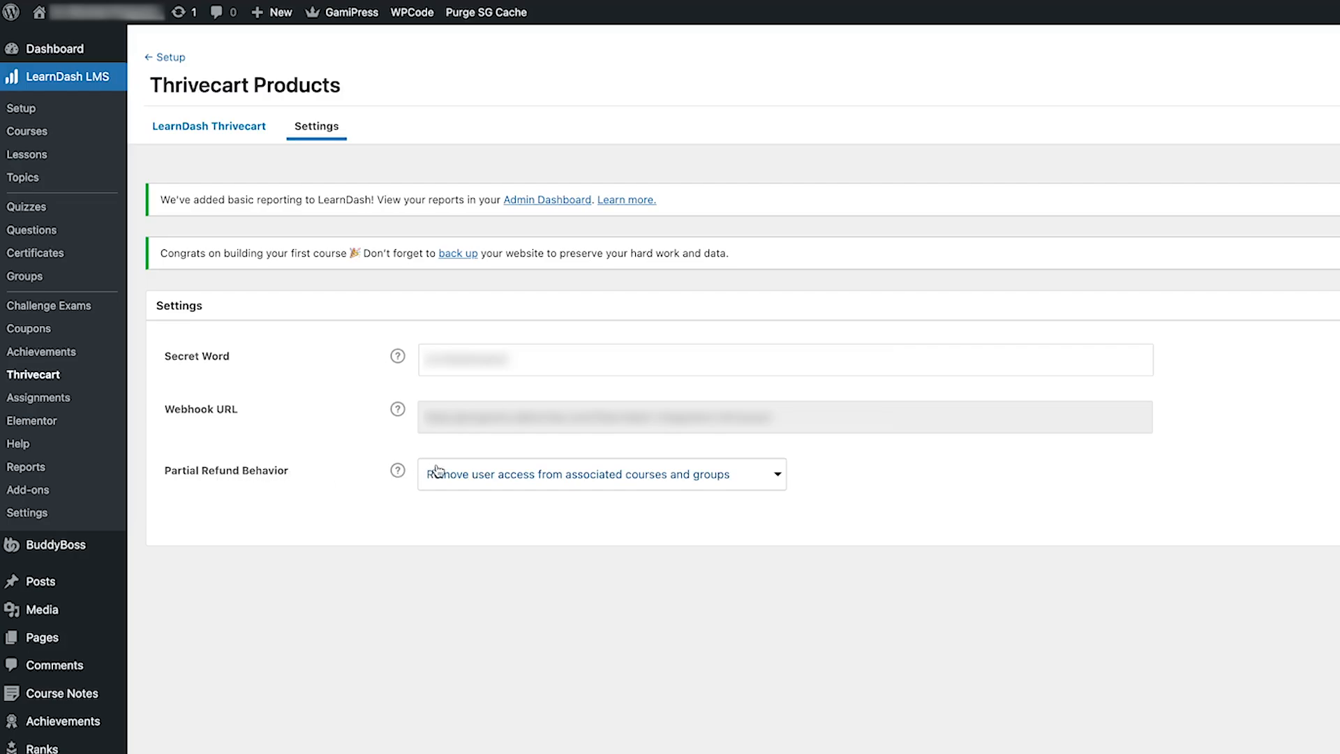
click(522, 476)
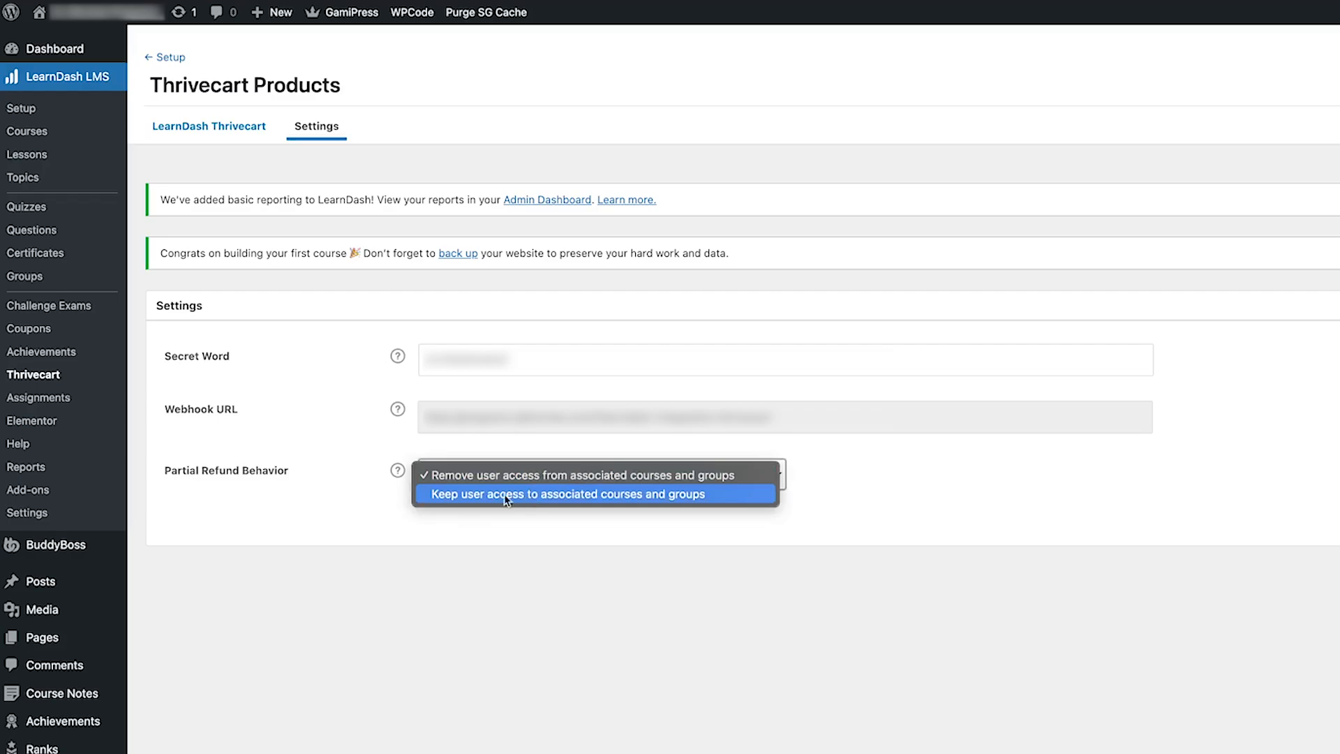
click(361, 522)
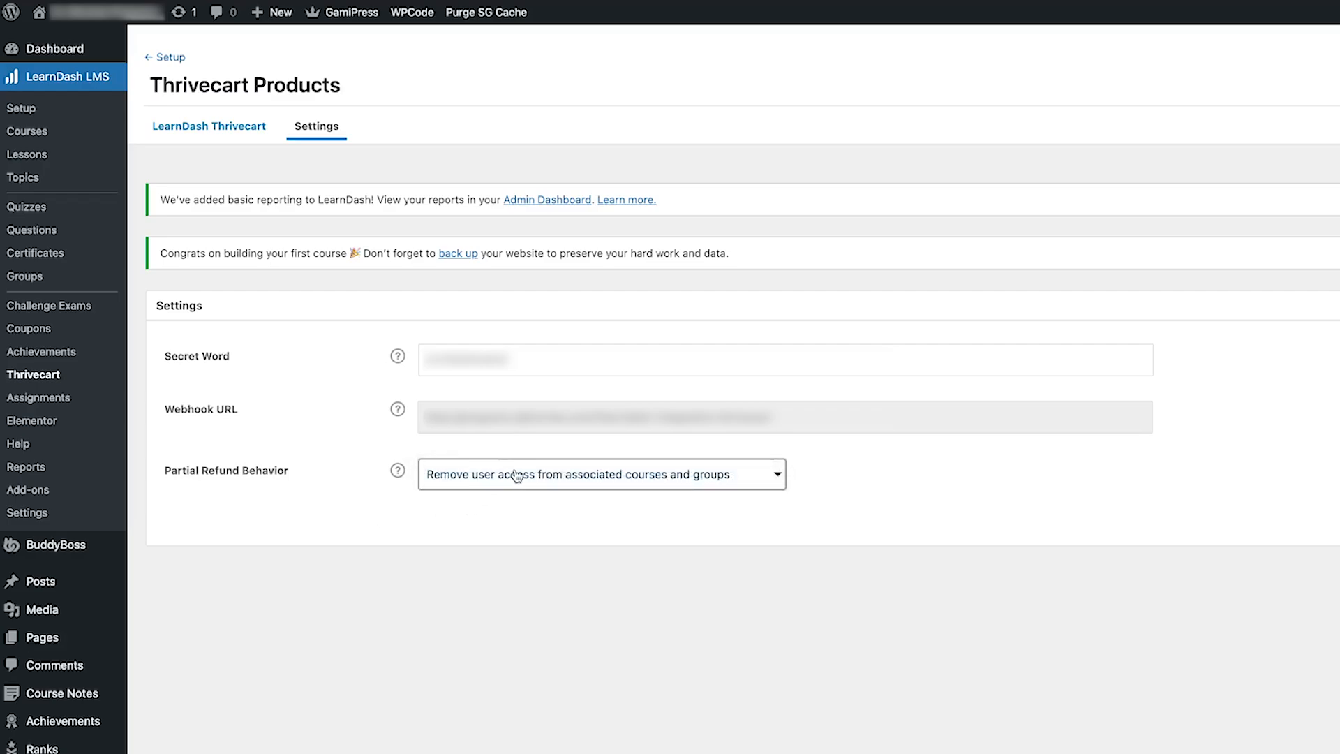
click(953, 474)
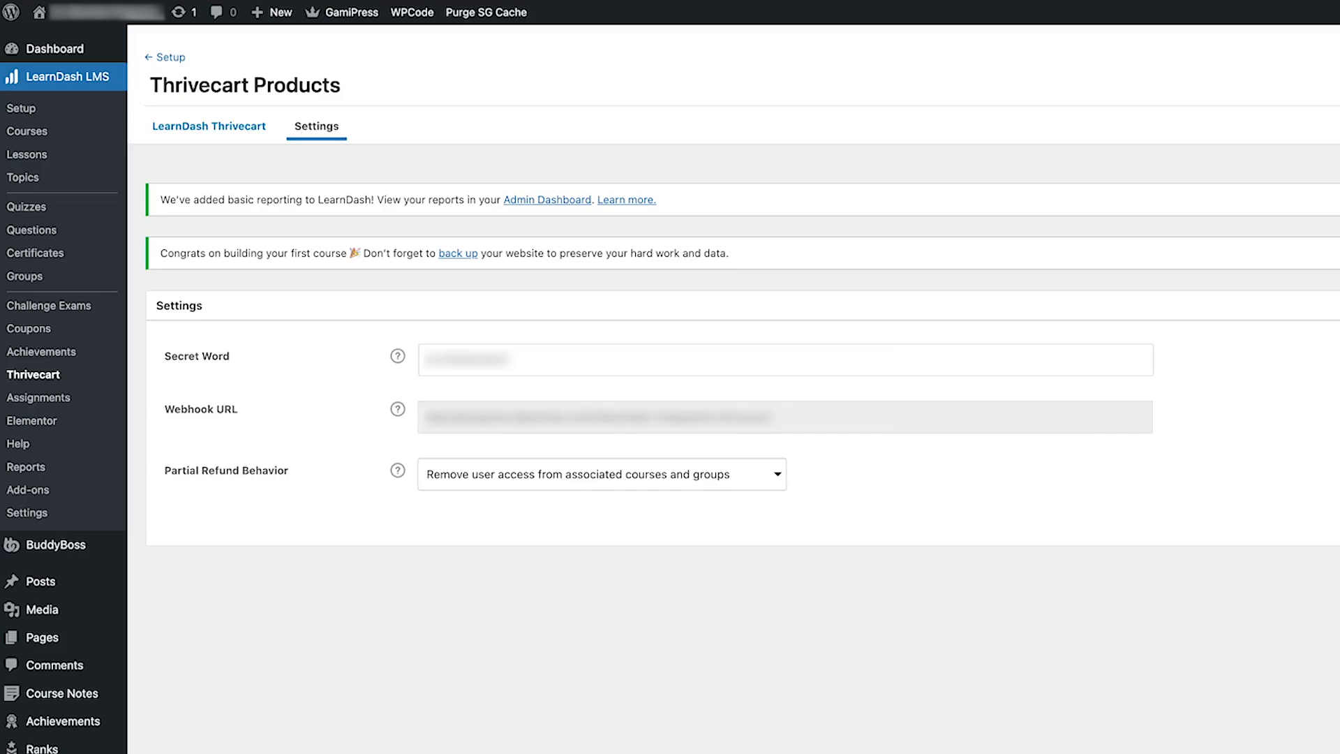
Open the Scratch Pro Alliance product in LearnDash Thrivecart and examine its title and Thrivecart Product ID.
click(244, 135)
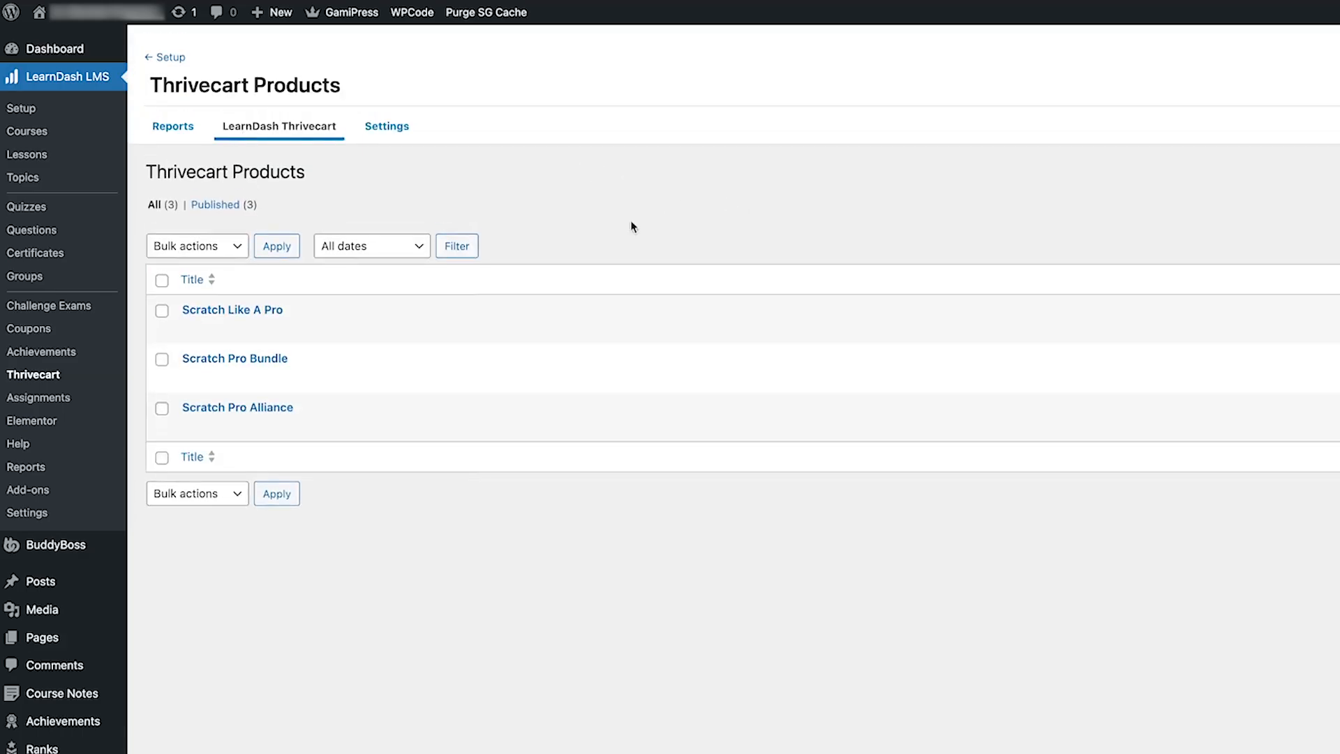
click(190, 427)
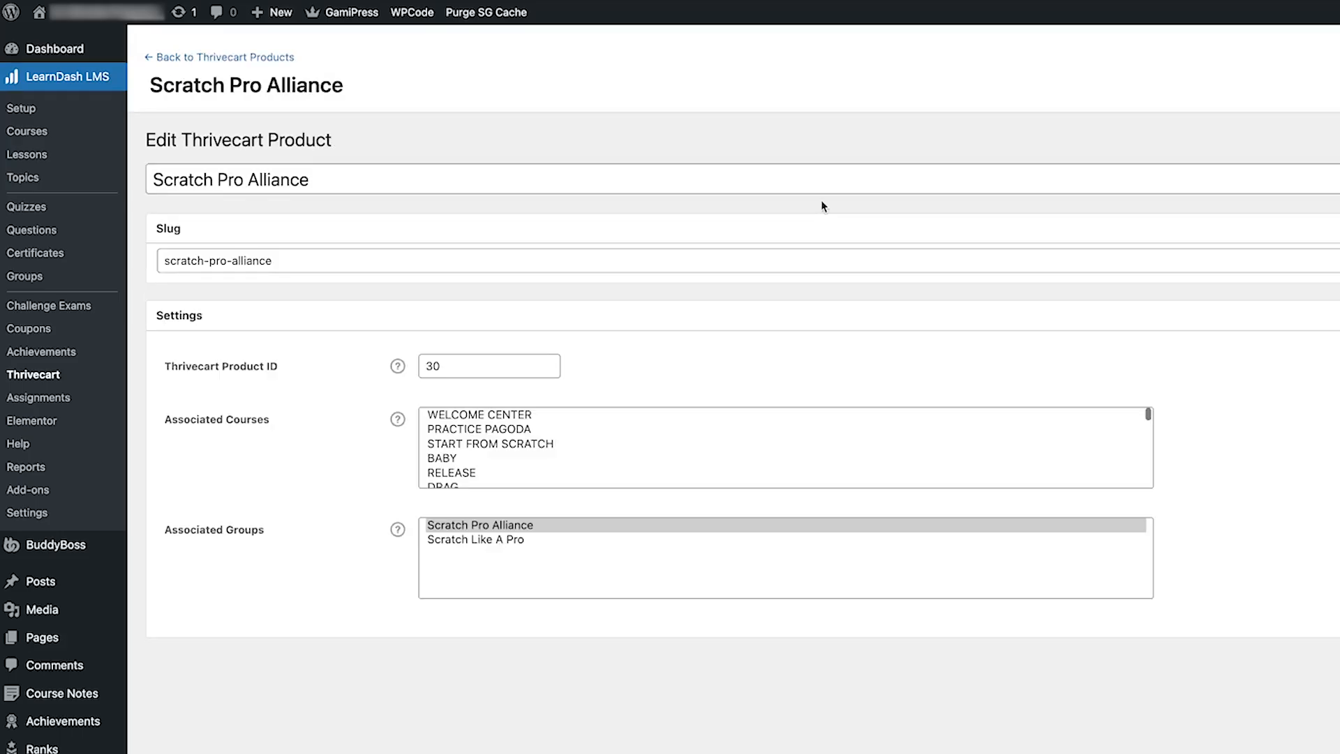
click(466, 184)
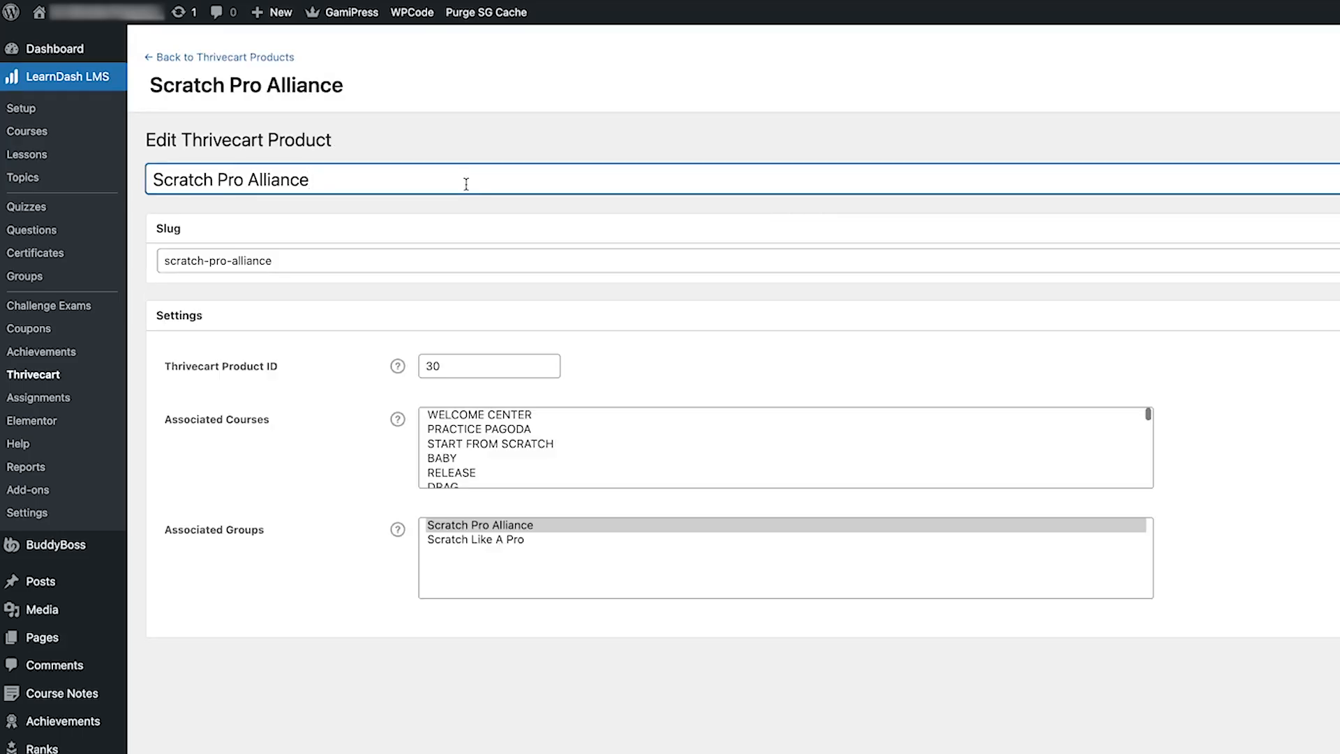
double_click(425, 366)
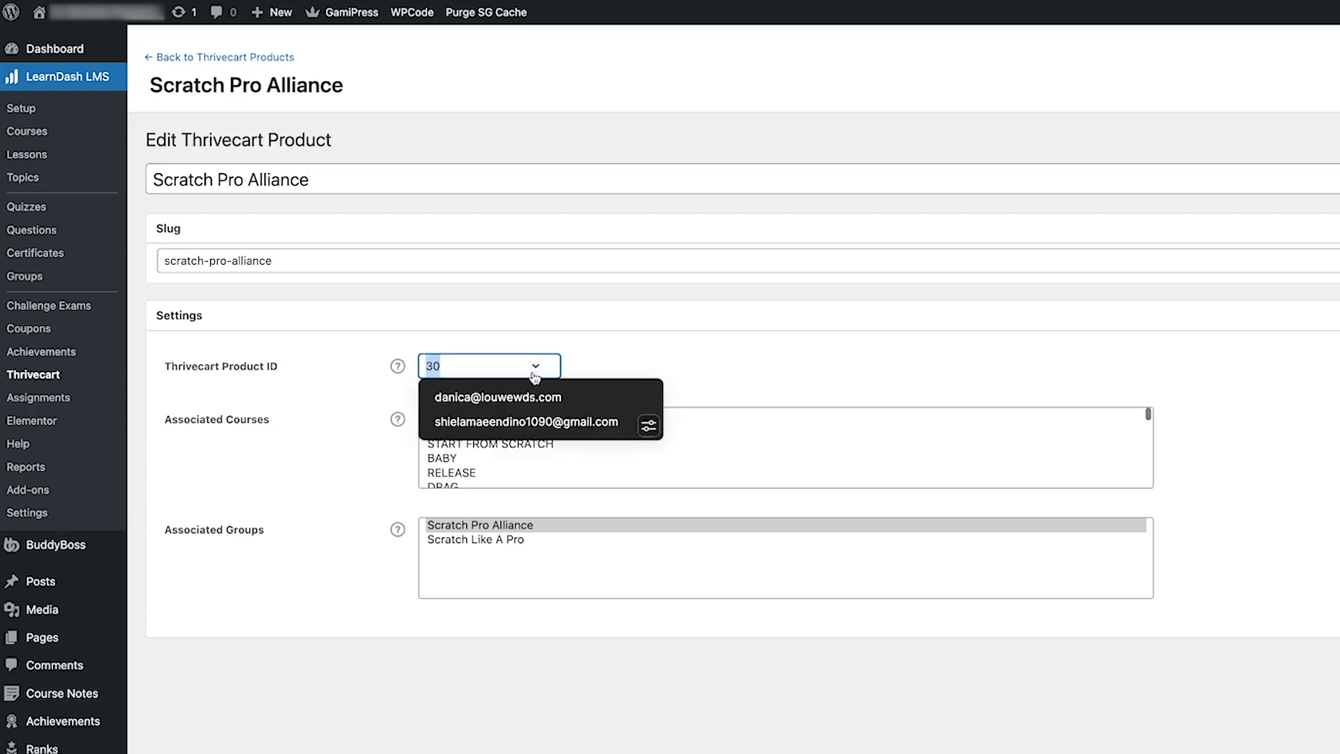
click(750, 356)
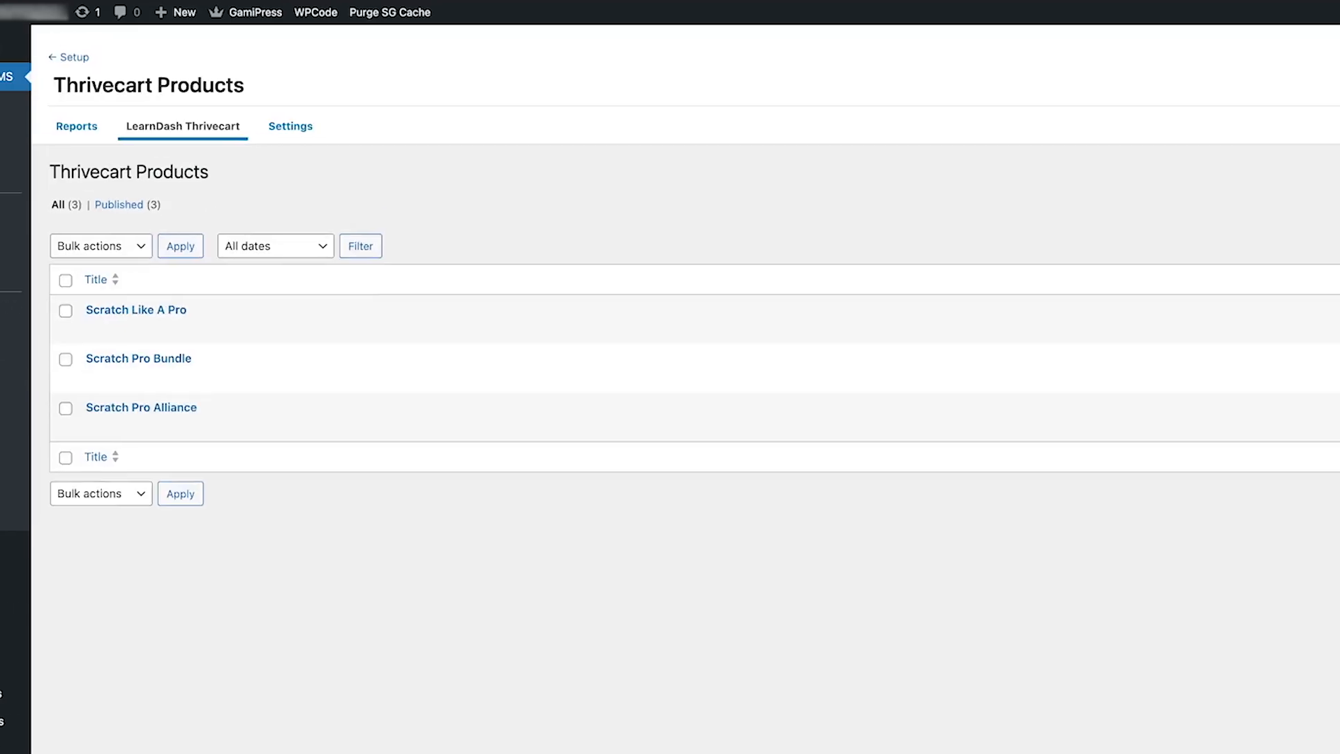
Start a new Thrivecart product in LearnDash, leaving its title and slug blank.
click(1185, 81)
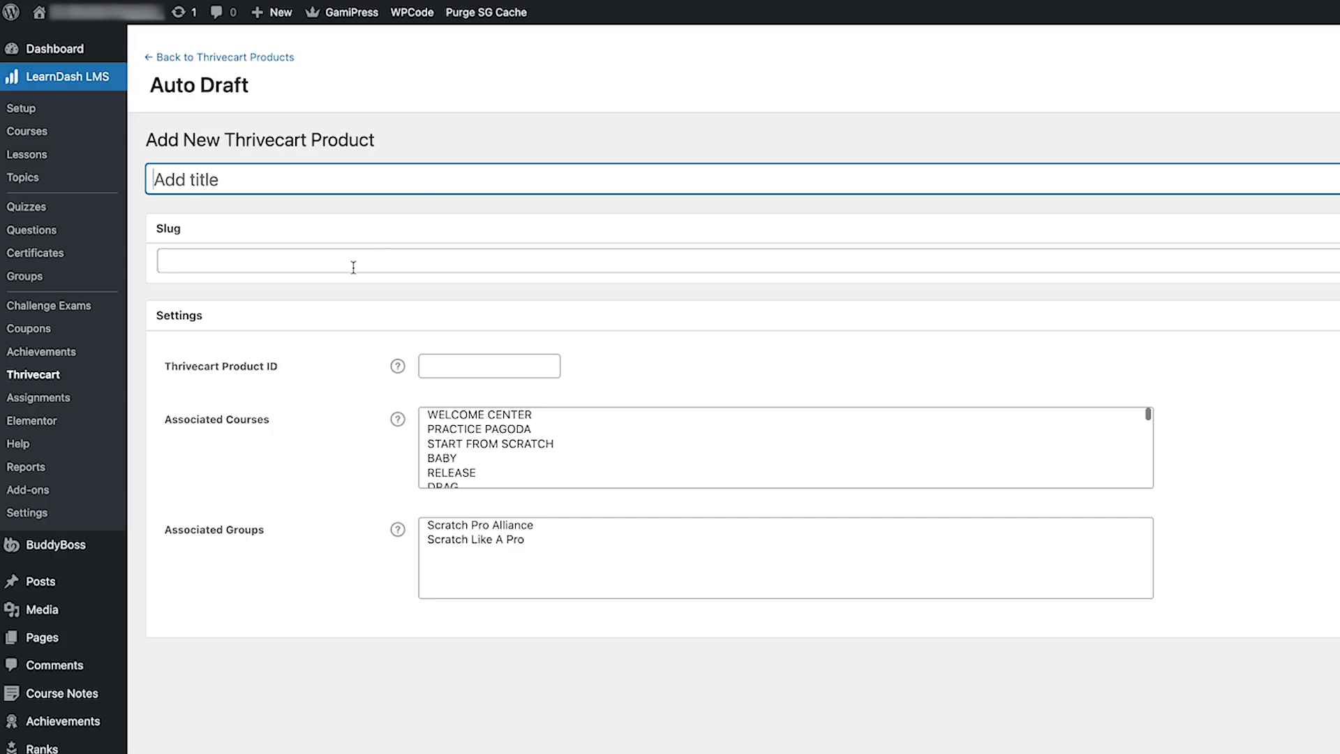
click(351, 265)
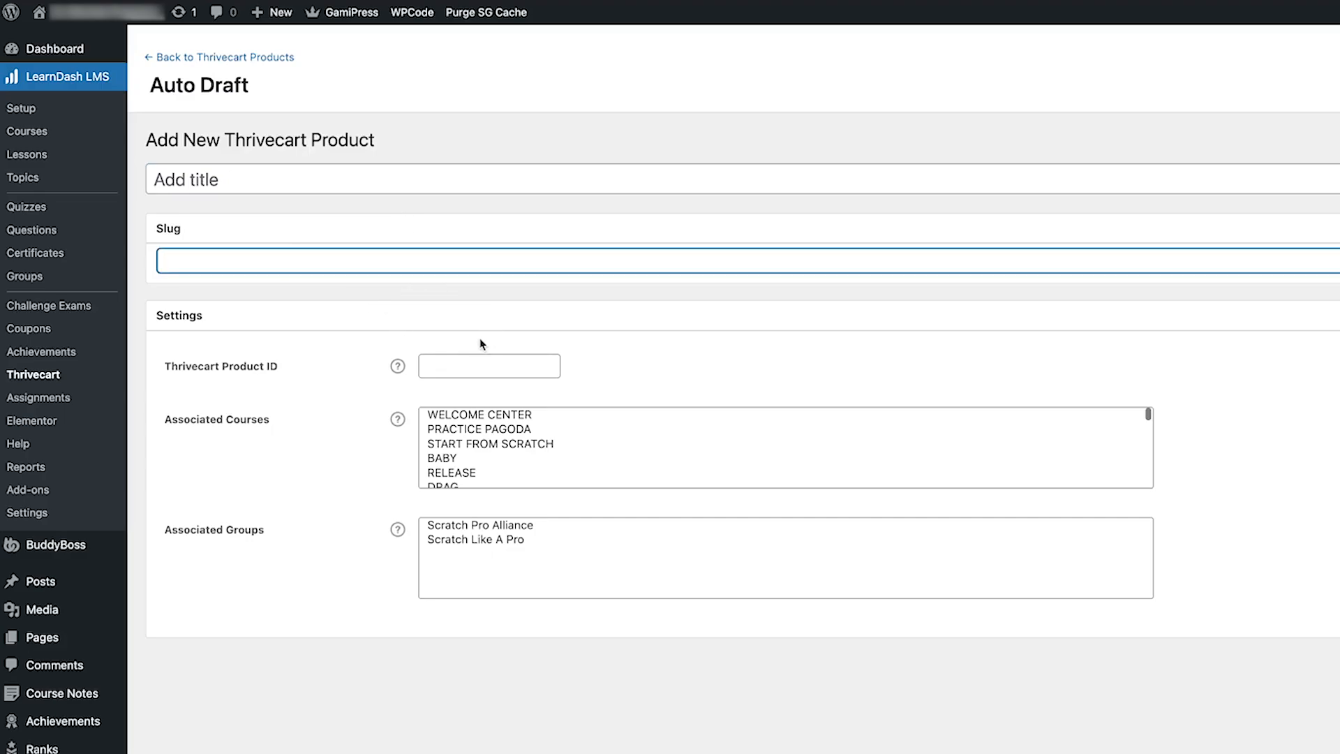
click(450, 365)
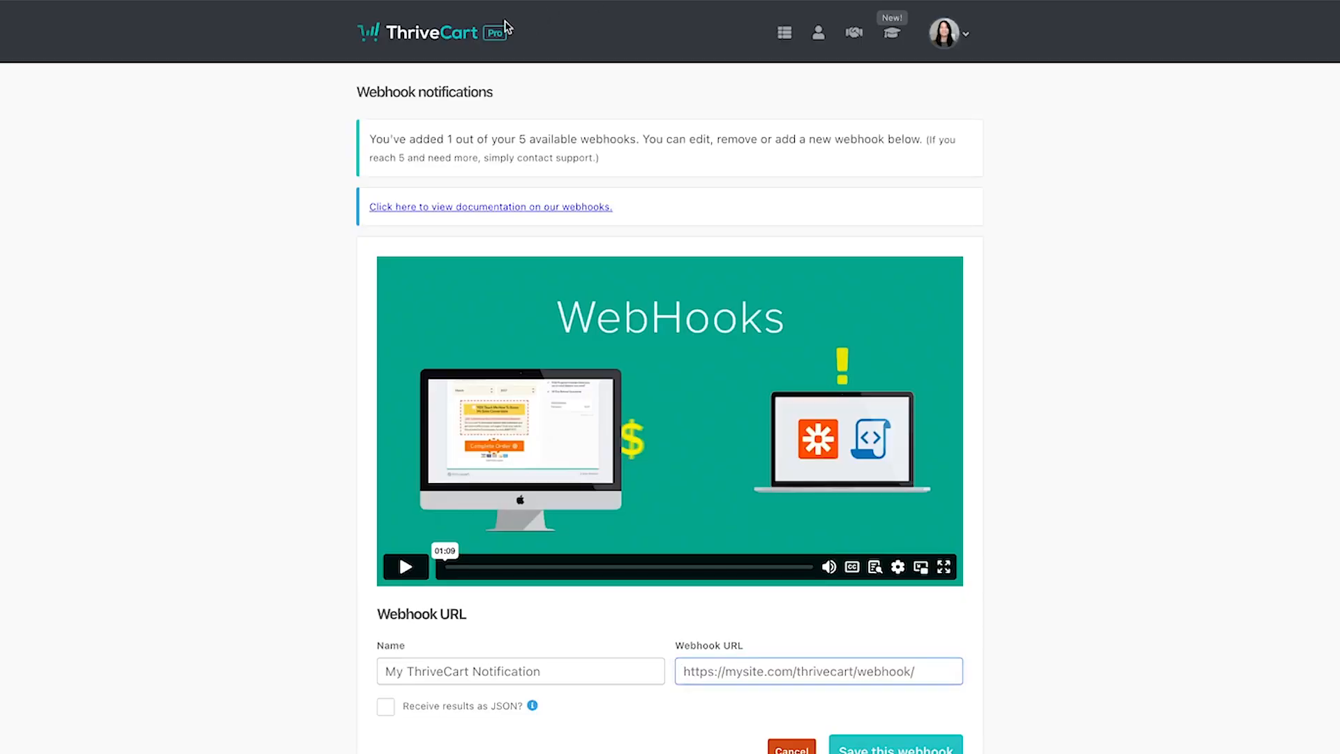
Look up the Scratch Pro Bundle's product ID in its ThriveCart page address, and set the new LearnDash product's Thrivecart Product ID to 99.
click(780, 35)
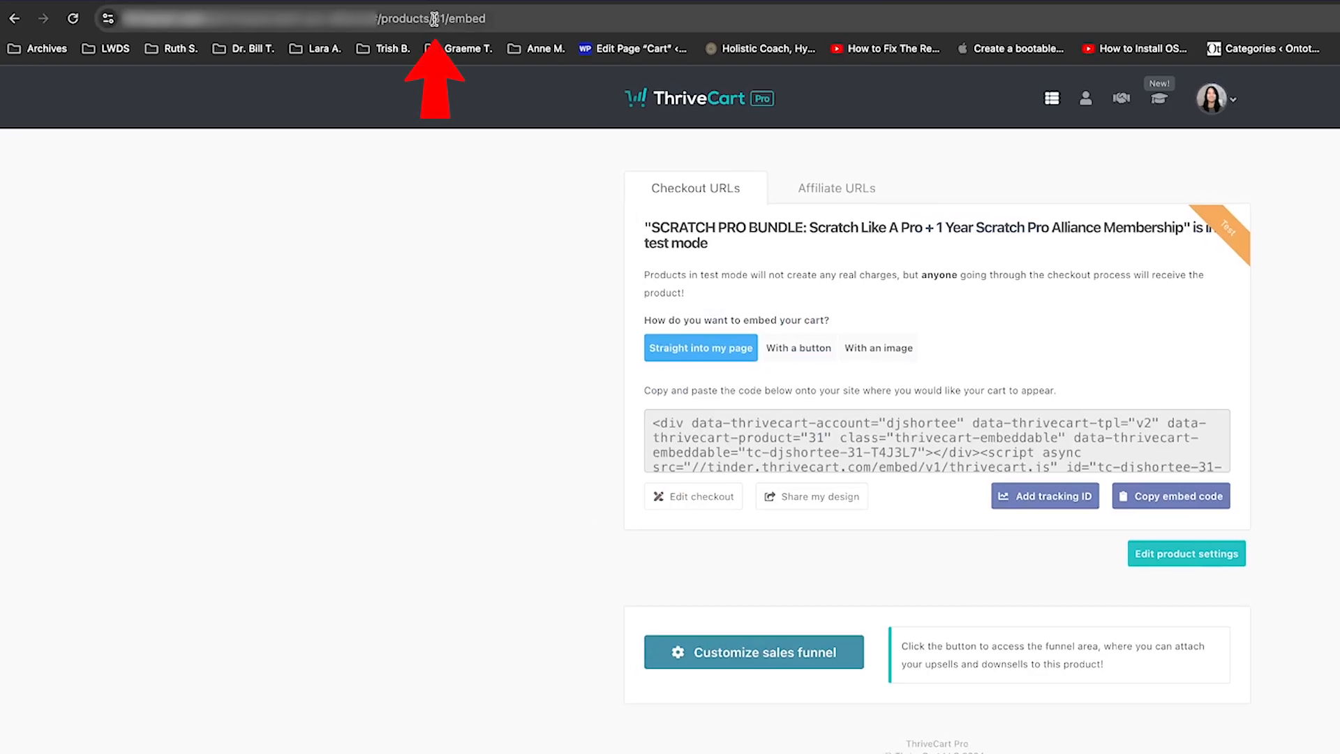
click(440, 19)
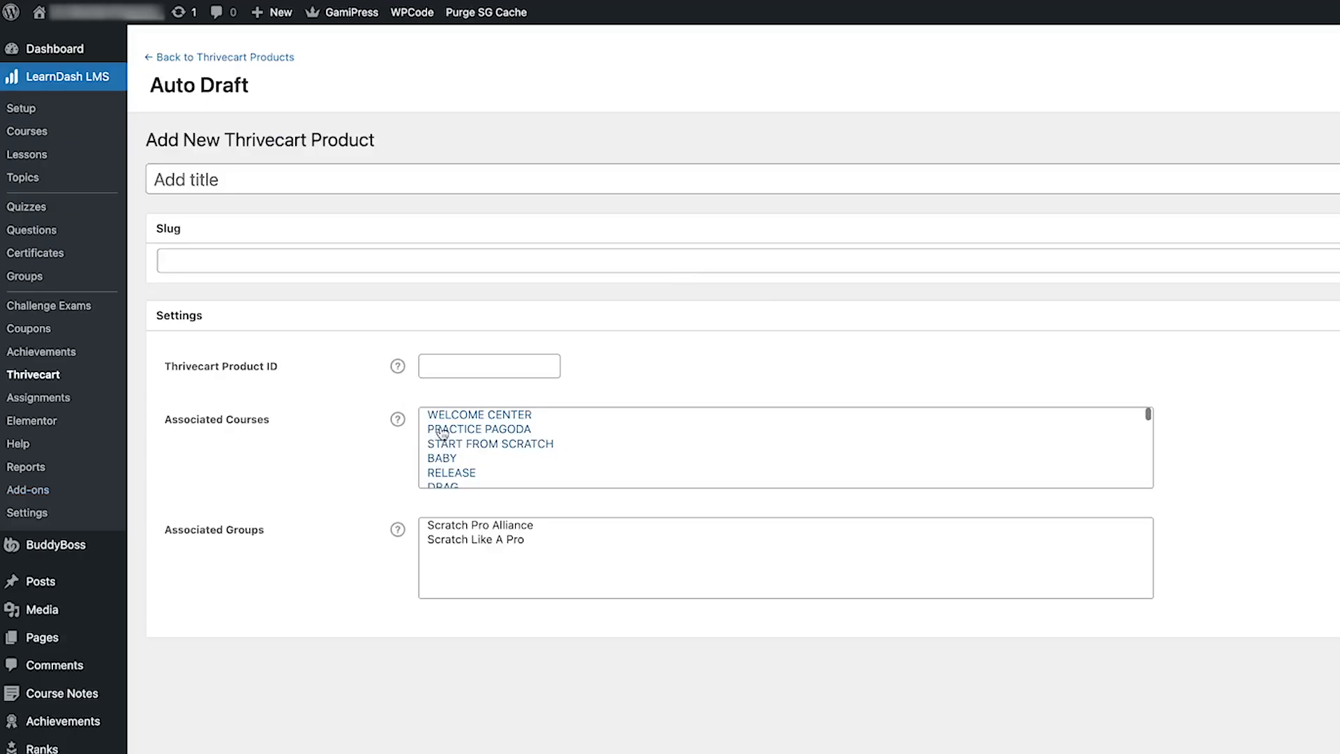
click(449, 365)
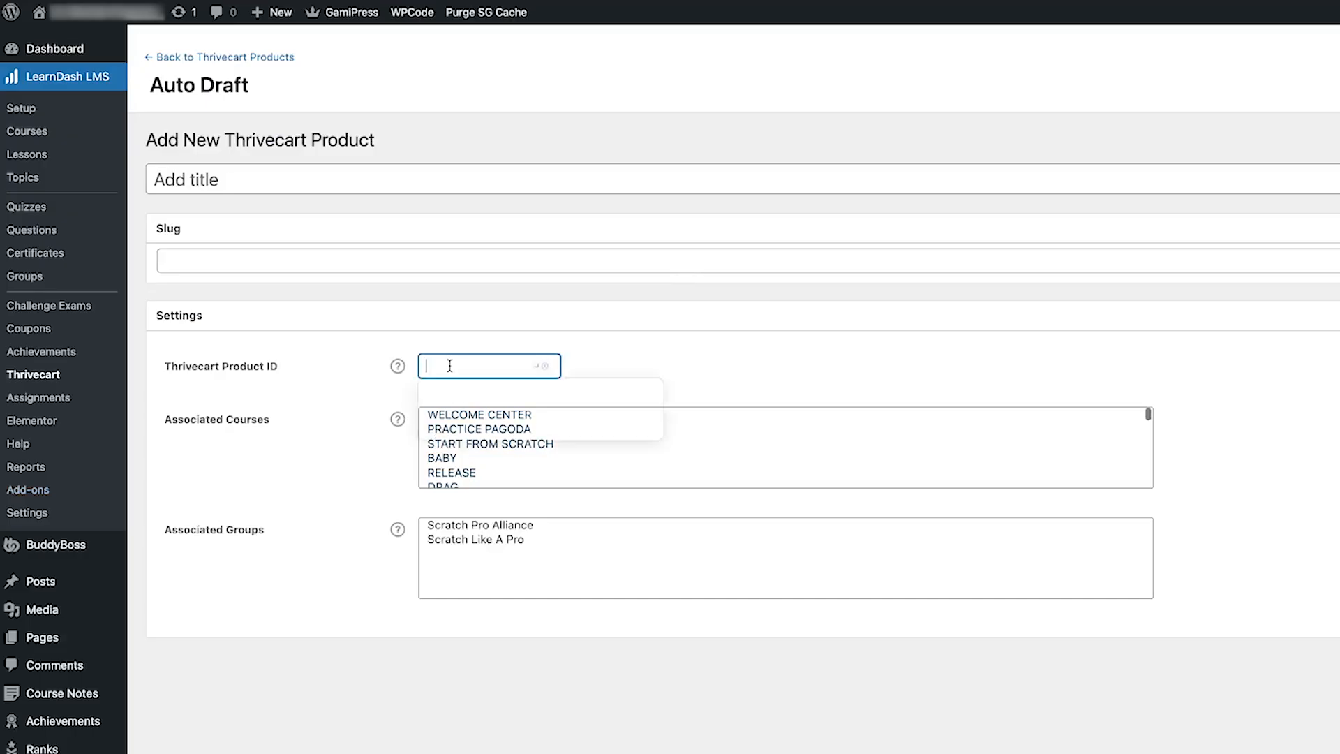
text(99)
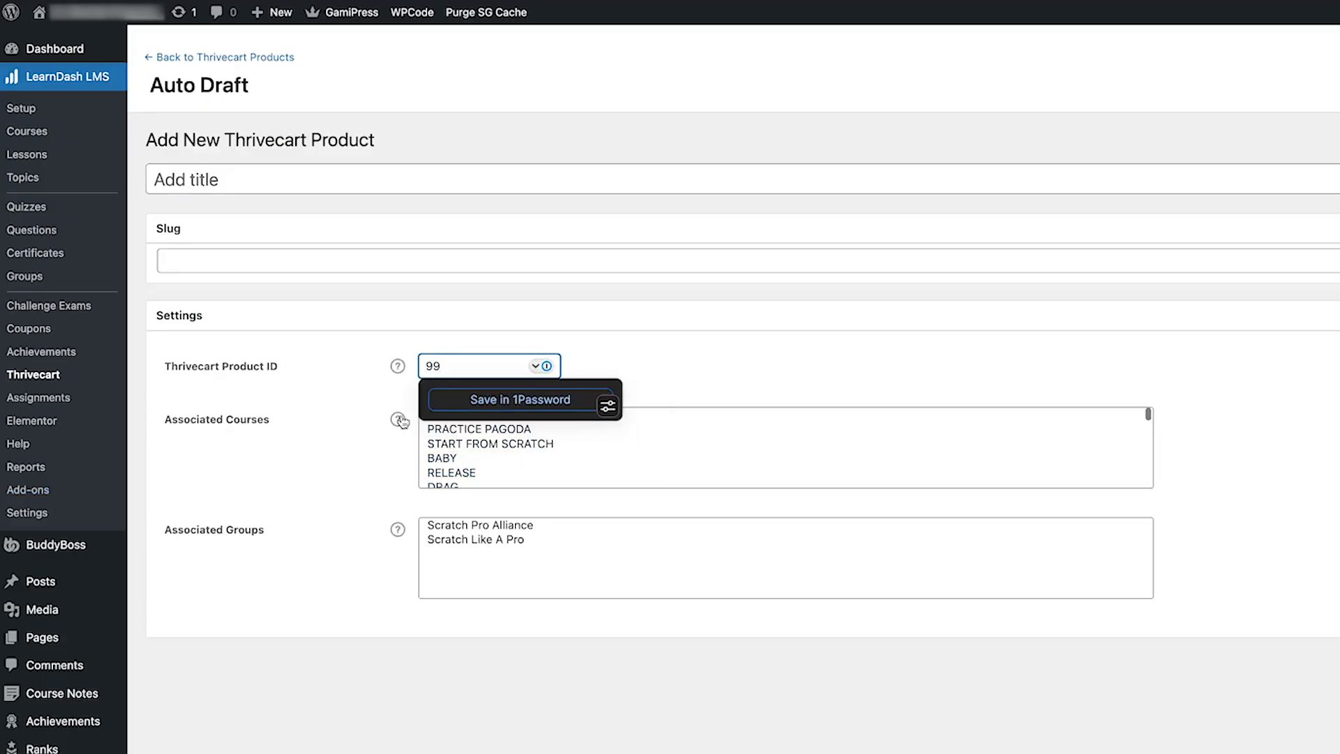
click(332, 458)
Try out different associated courses for the new product, ending with START FROM SCRATCH selected.
click(460, 434)
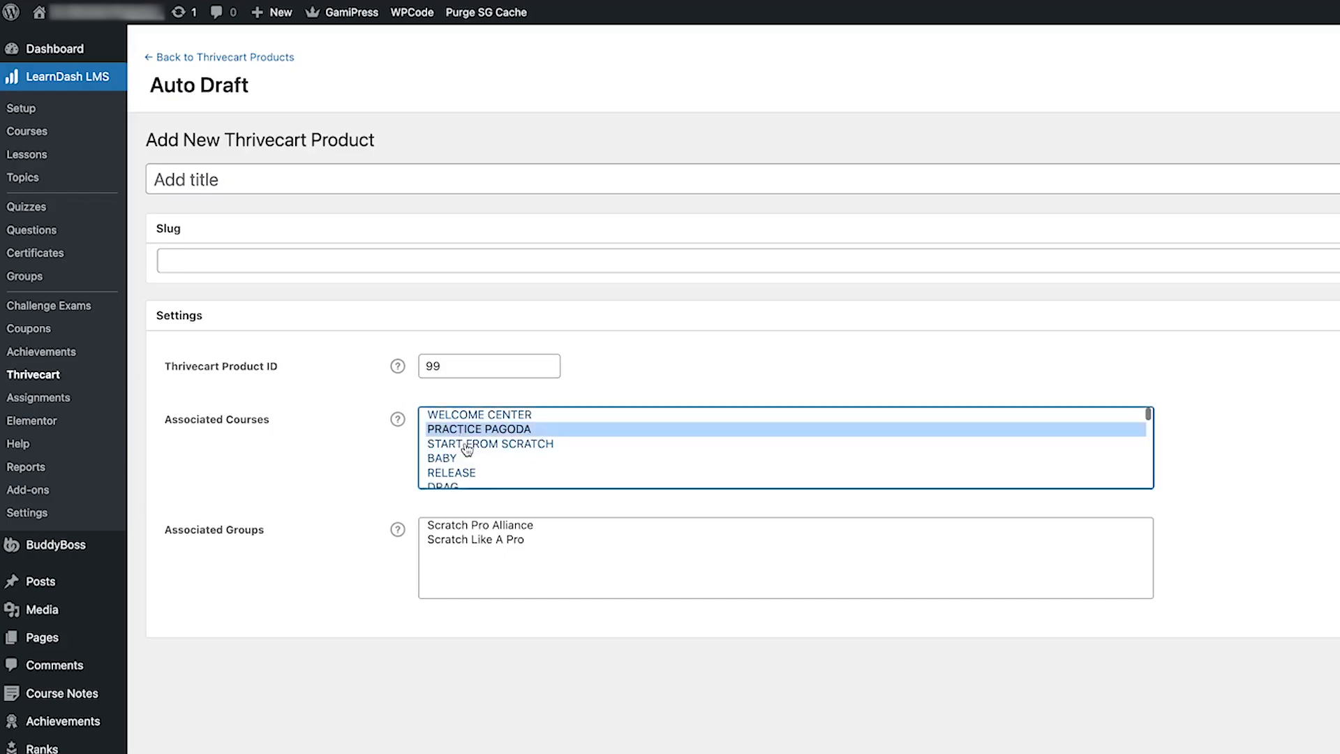
click(467, 447)
click(462, 429)
click(458, 459)
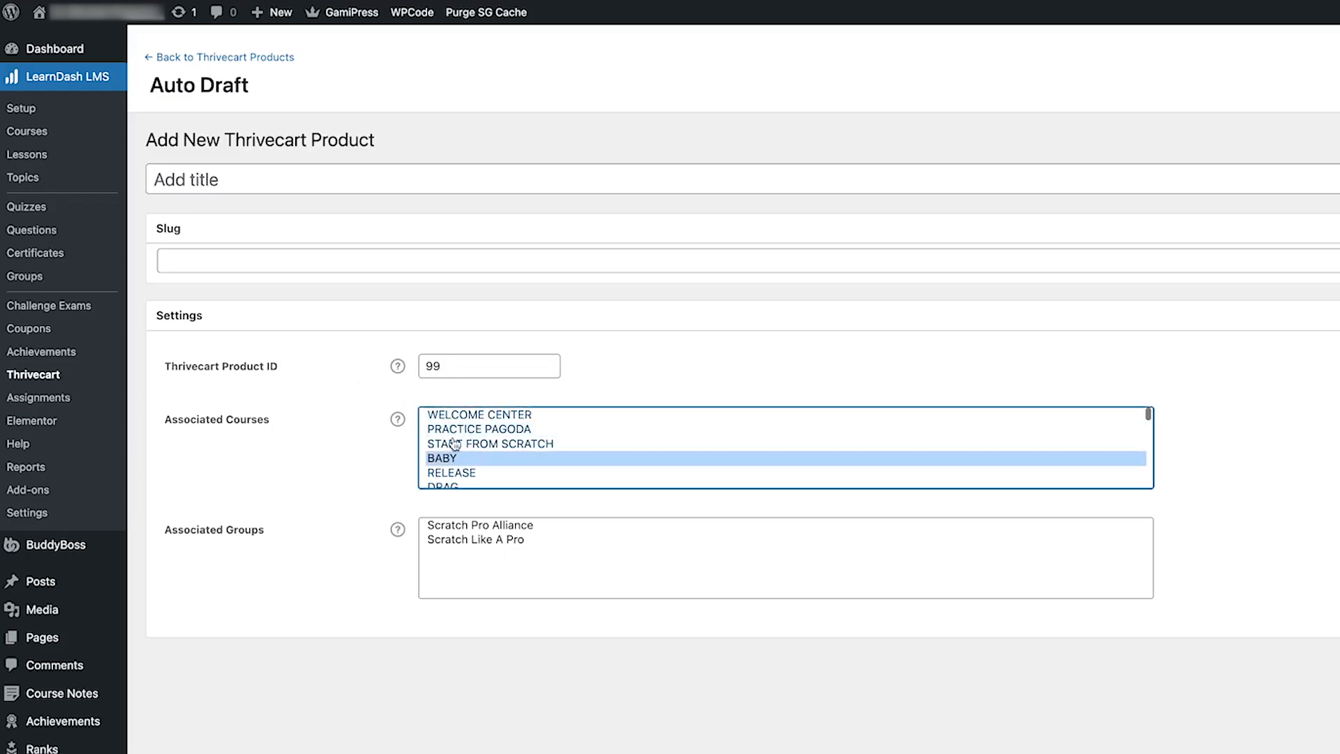
click(455, 444)
Associate the Scratch Pro Alliance group with the product and deselect the START FROM SCRATCH course.
click(466, 528)
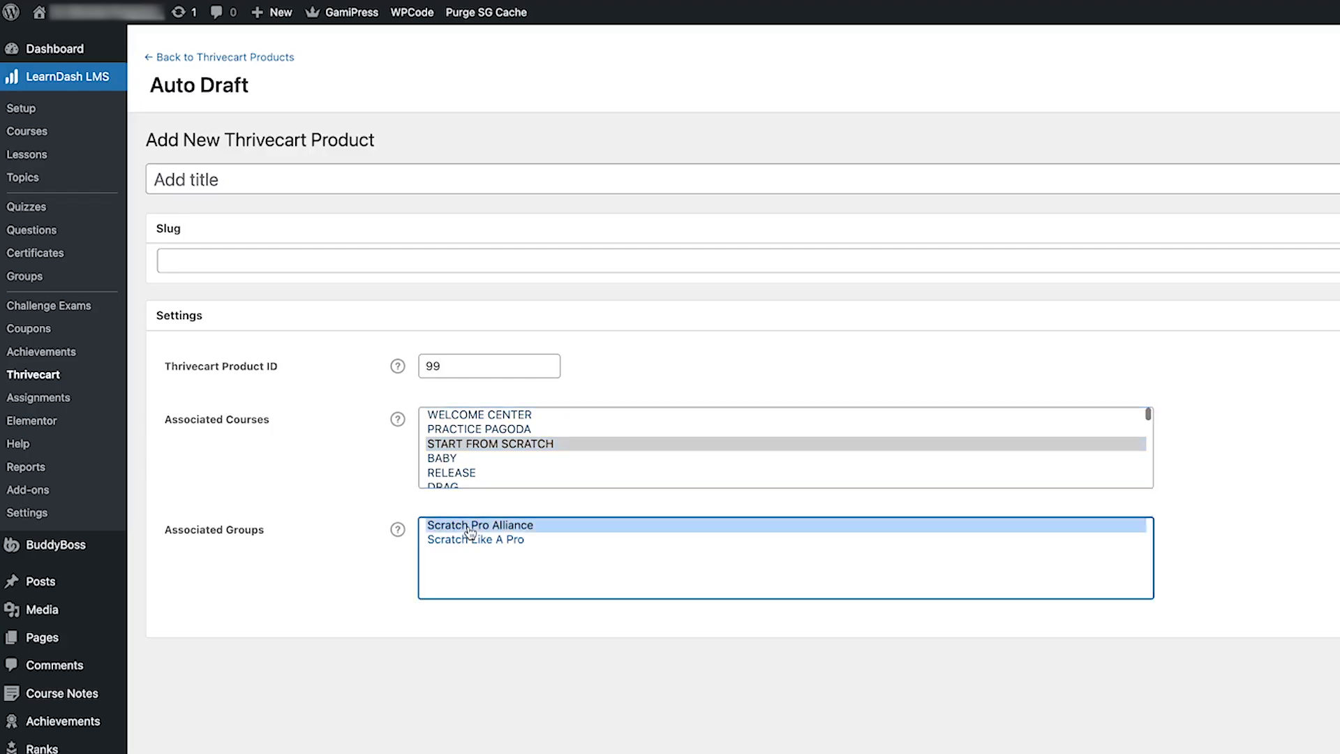
key(shift+Tab)
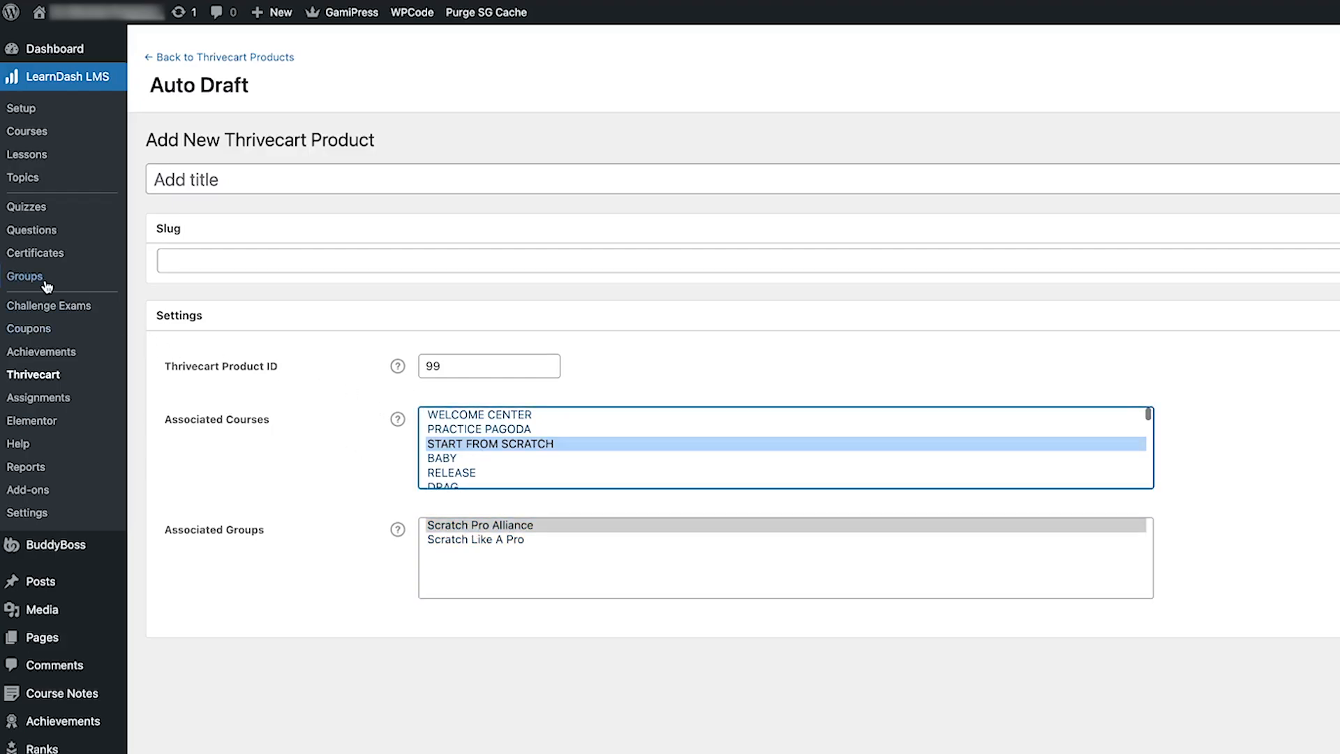
super+click(482, 448)
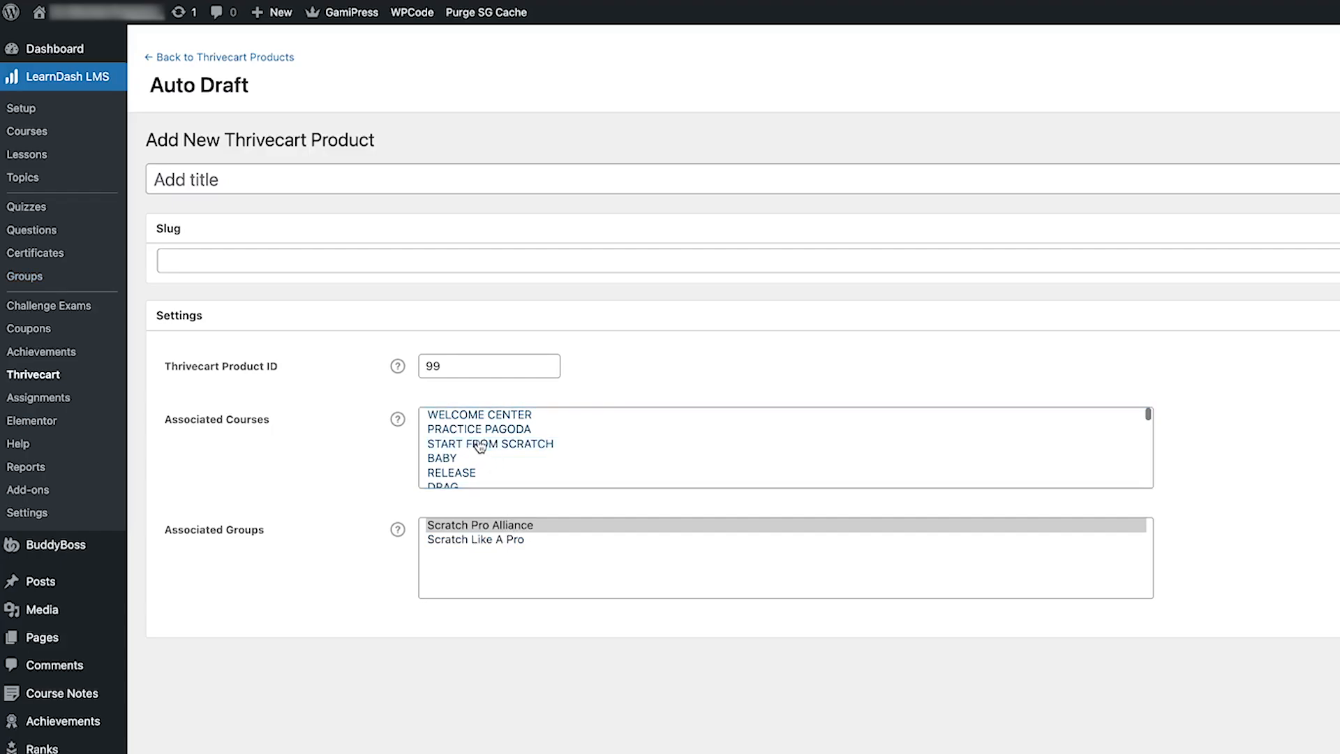
Try out the product's associated groups, selecting Scratch Like A Pro and deselecting Scratch Pro Alliance.
super+click(455, 444)
super+click(457, 446)
click(374, 464)
super+click(499, 541)
super+click(500, 542)
super+click(501, 541)
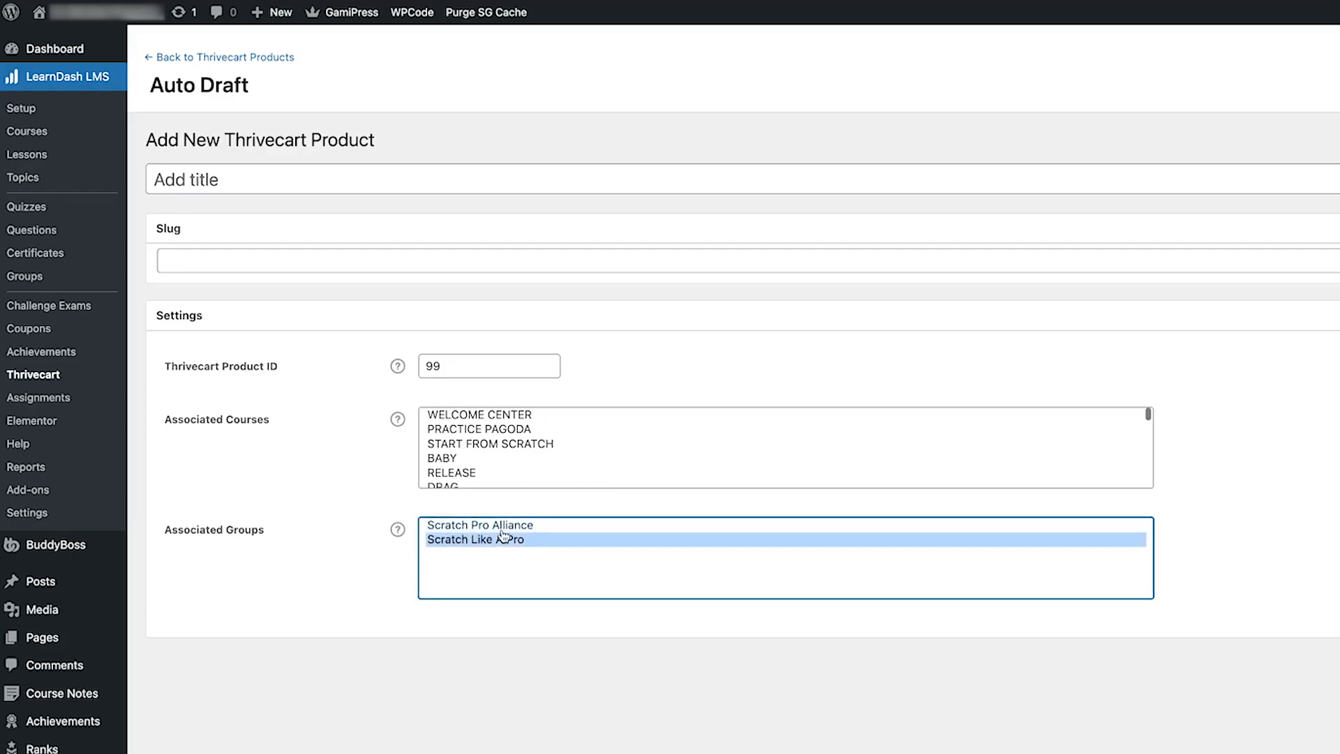
super+click(503, 537)
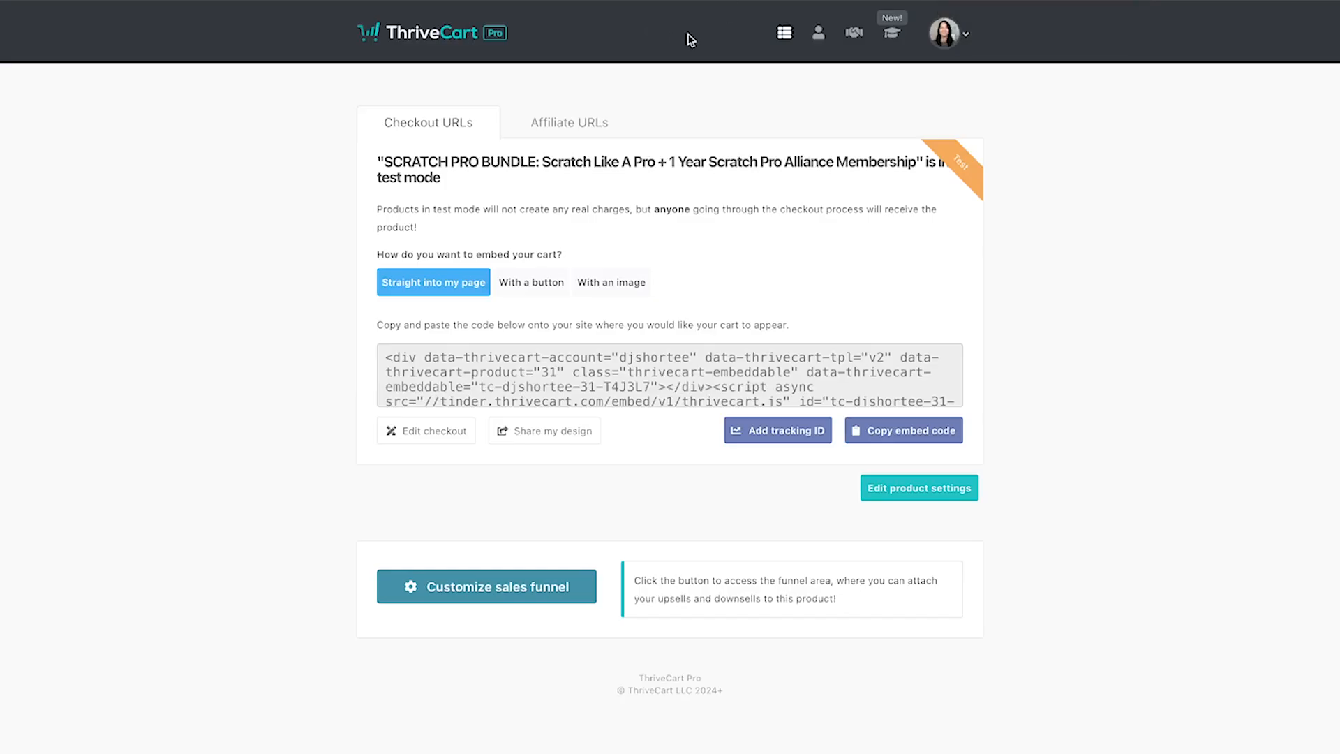
Switch to Gmail and review the WordPress "Your username and password info" emails and the ThriveCart invoice for Scratch Pro Alliance.
click(818, 39)
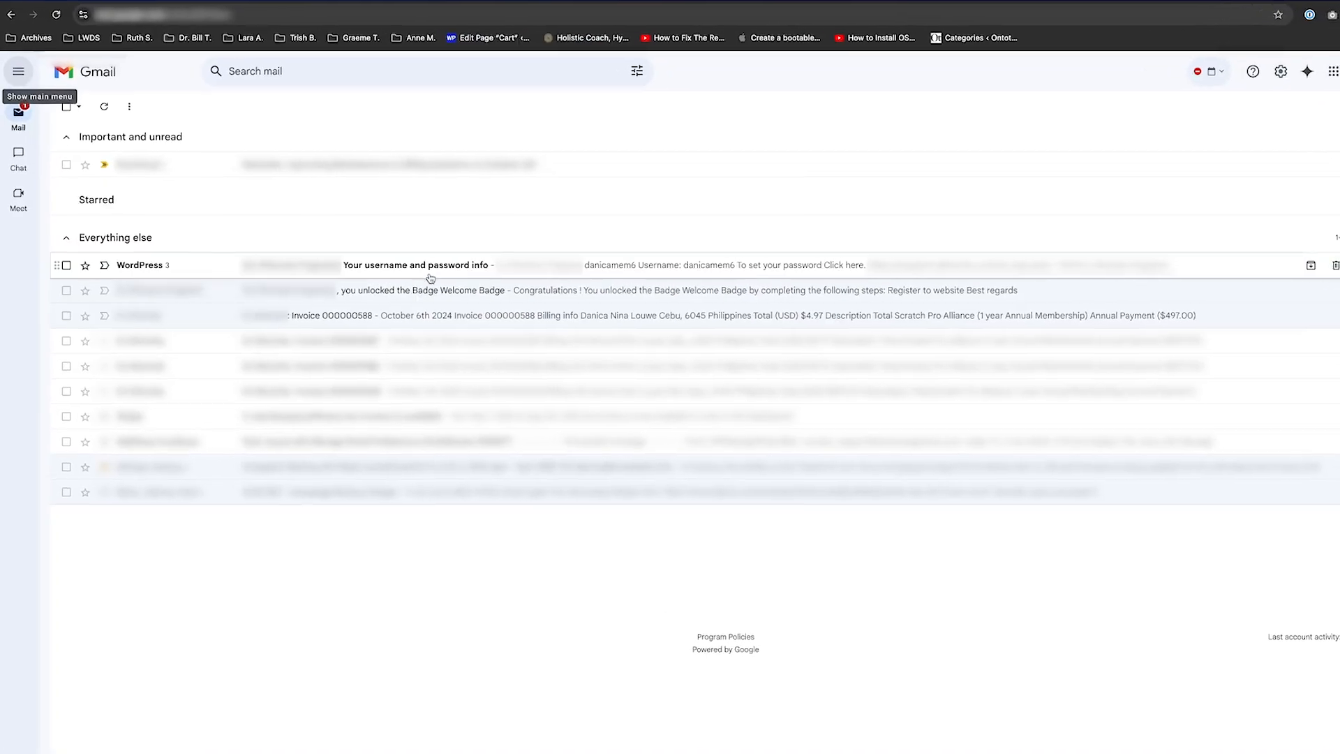
click(494, 272)
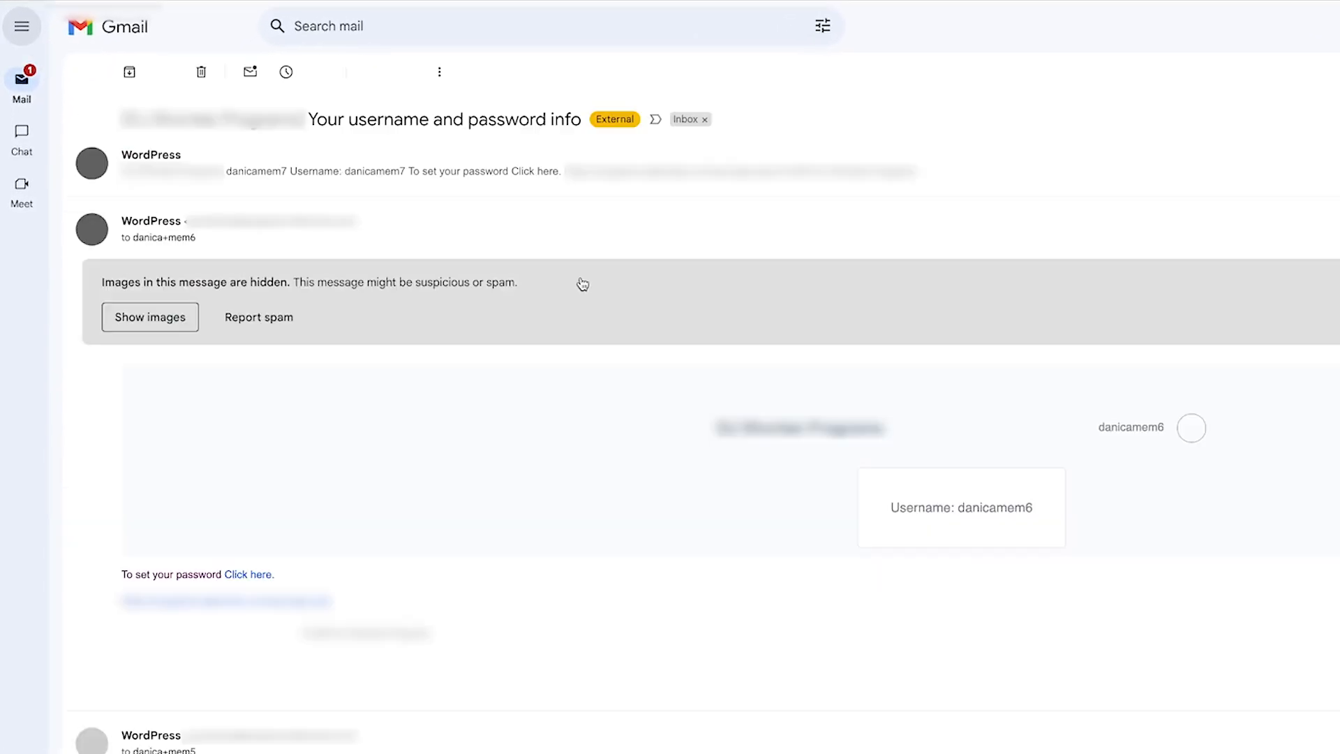
scroll(578, 402, down, 5)
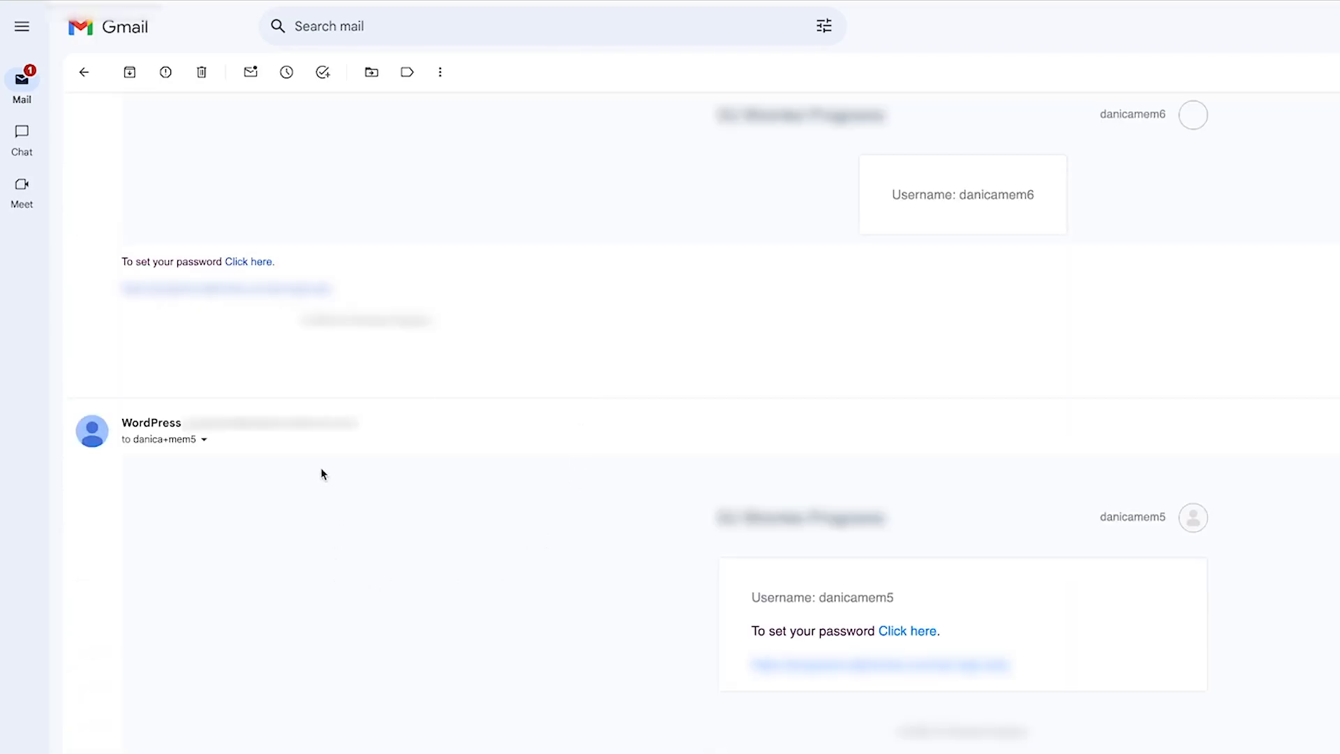
scroll(322, 474, up, 5)
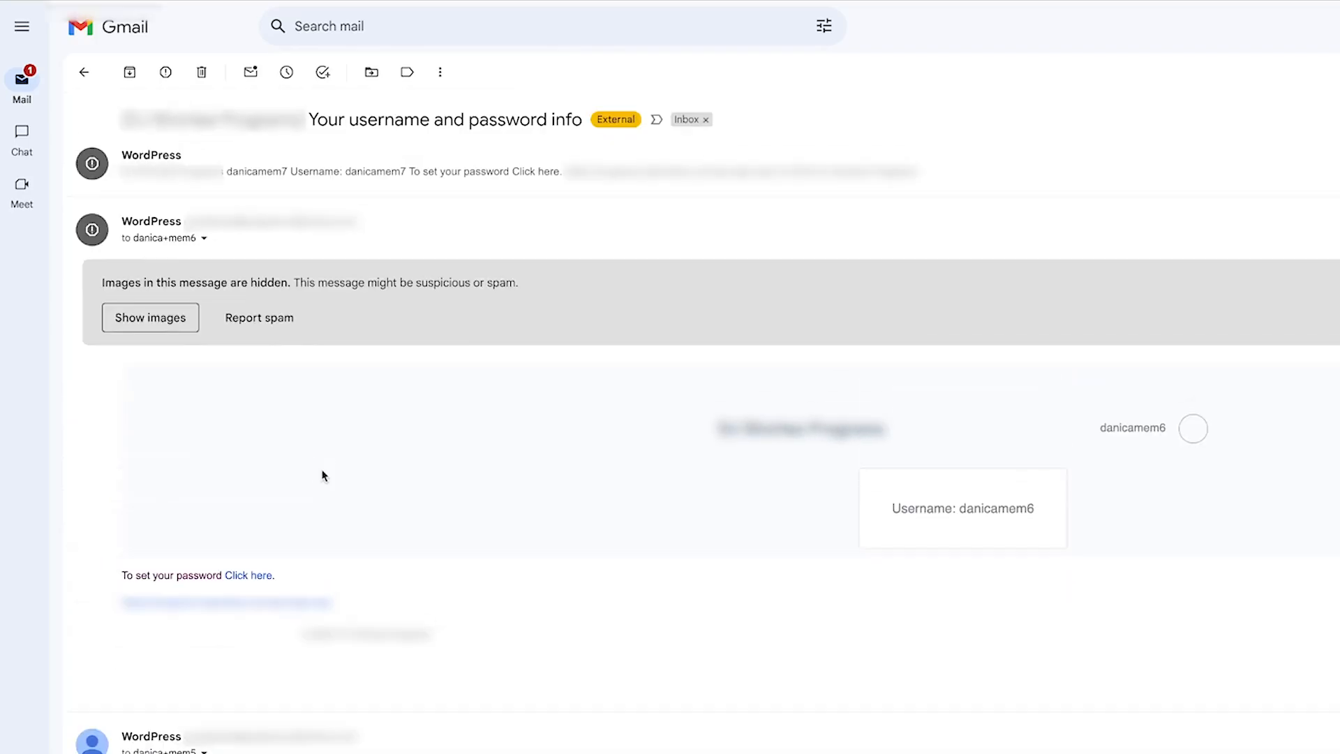
click(317, 182)
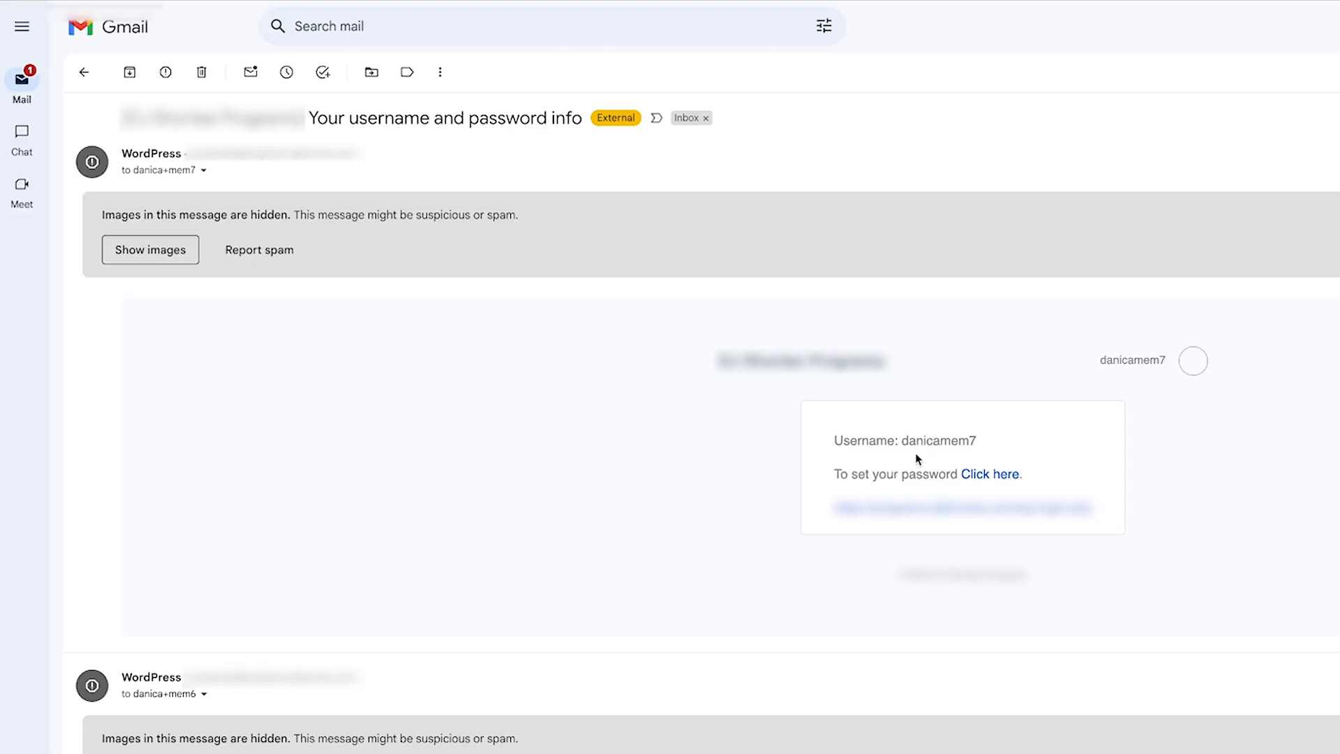
click(83, 71)
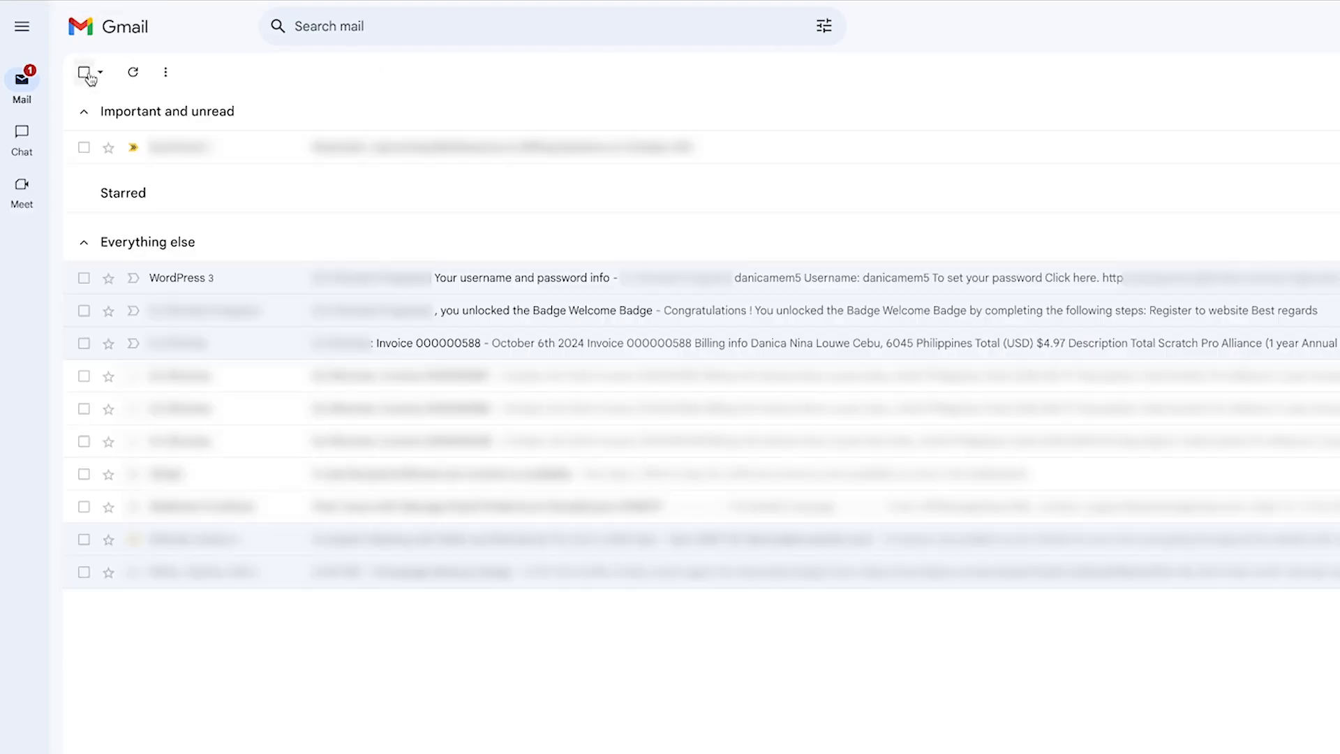
click(639, 353)
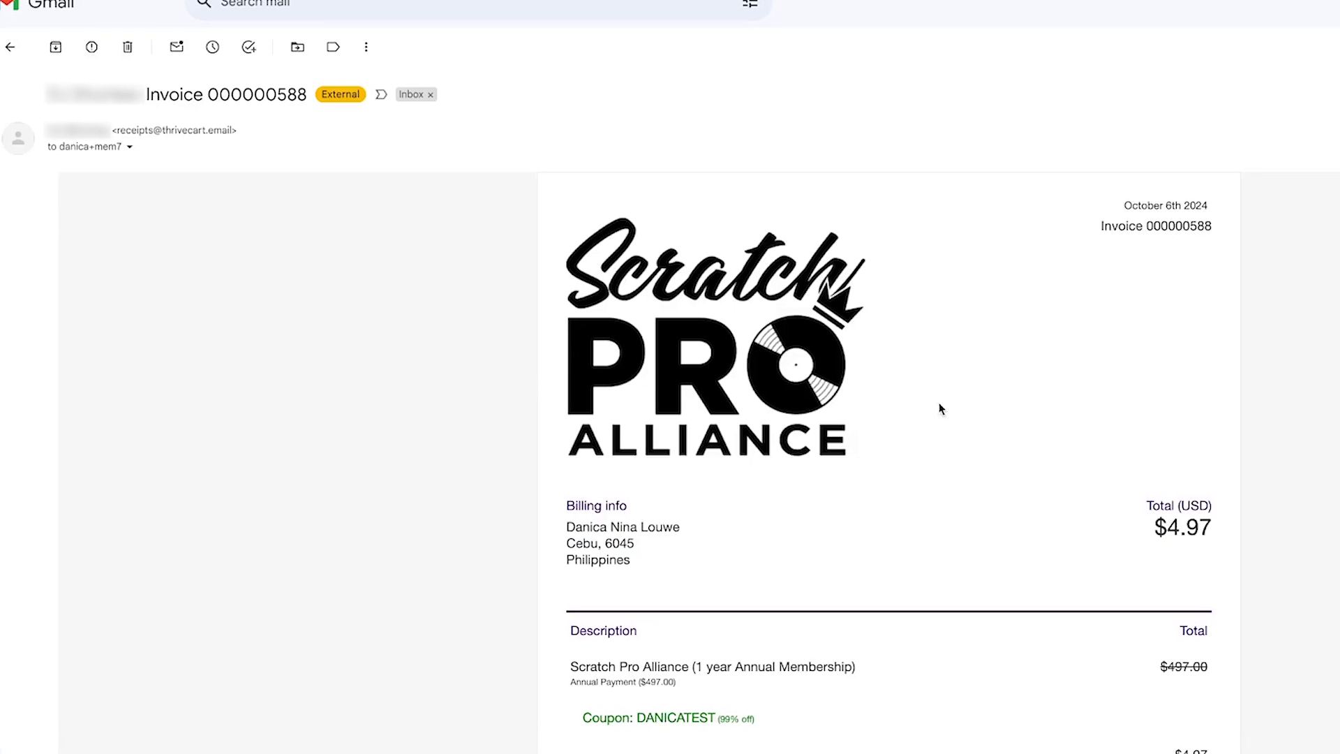
scroll(716, 332, down, 3)
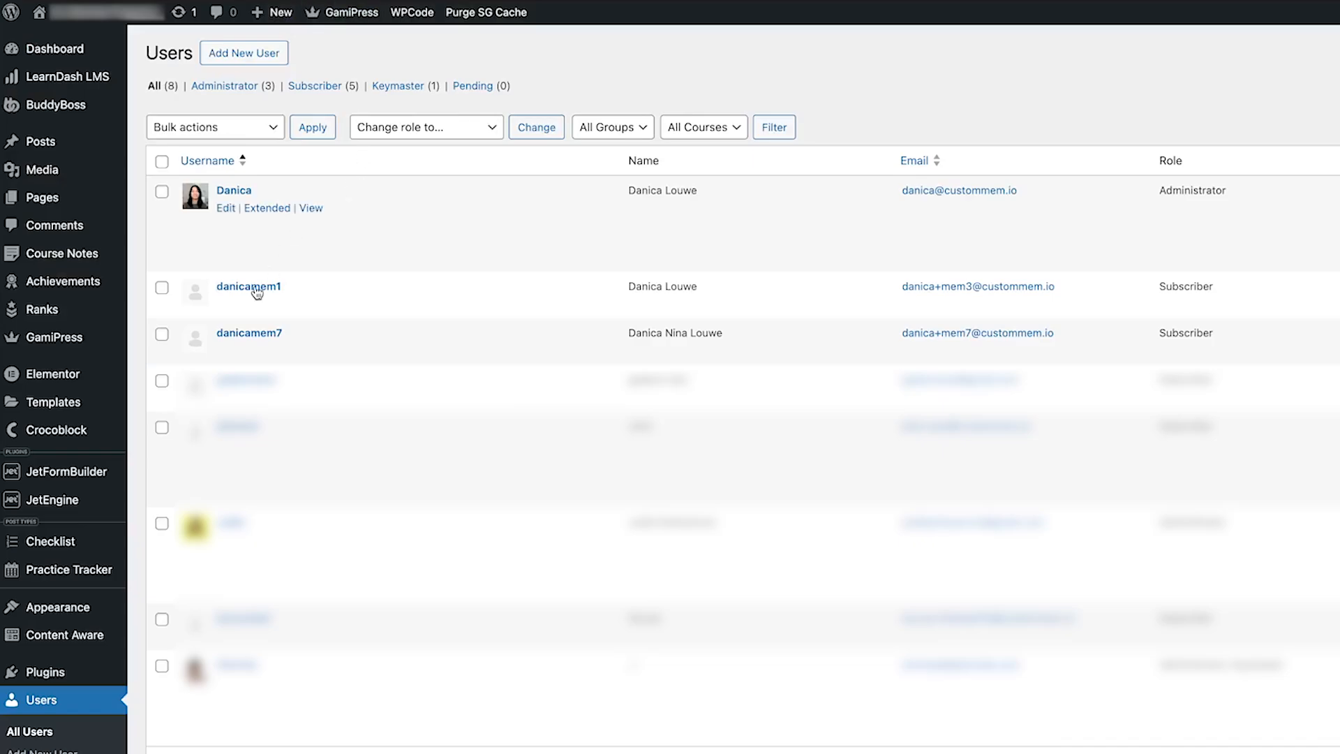
In WordPress, open the user profile of the subscriber whose username ends in mem7 and examine its course and group enrollments.
click(226, 351)
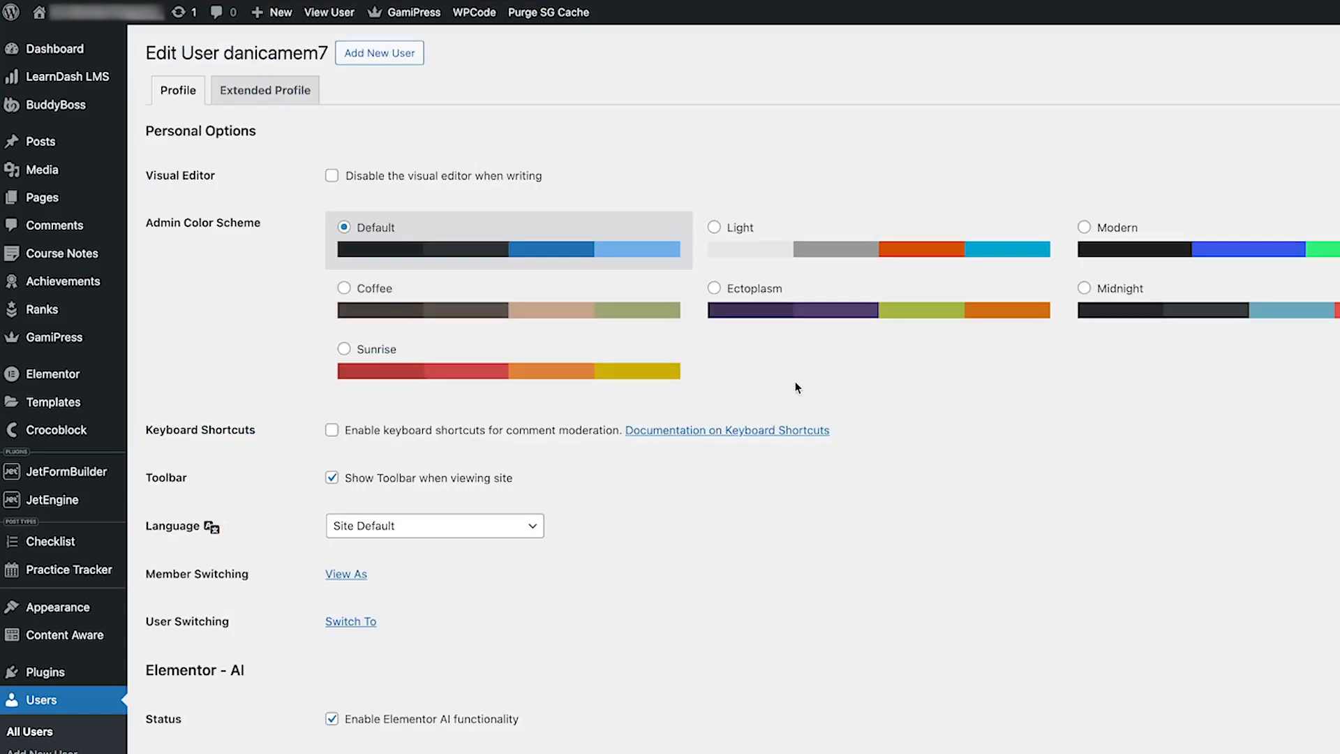
scroll(802, 384, down, 15)
scroll(831, 386, down, 20)
scroll(844, 386, up, 10)
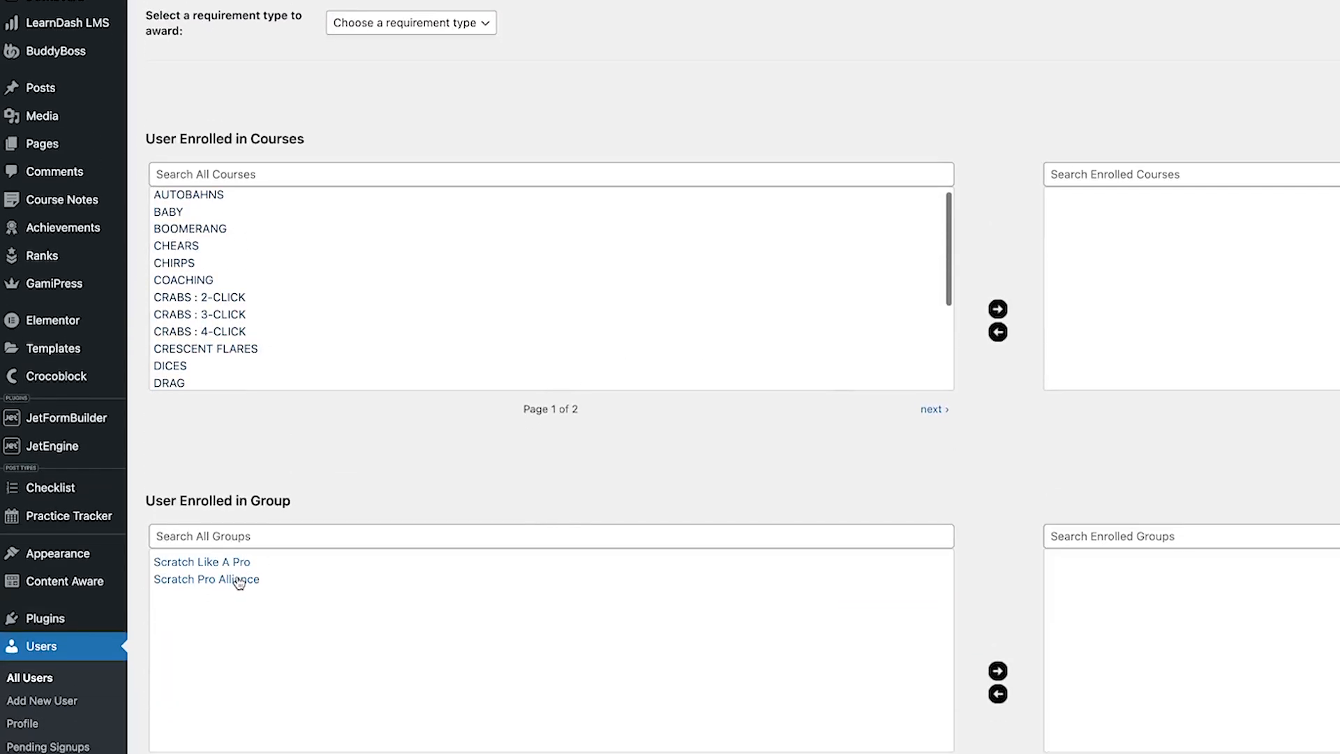
Add the Scratch Pro Alliance group to the user's enrolled groups and remove it again.
click(238, 486)
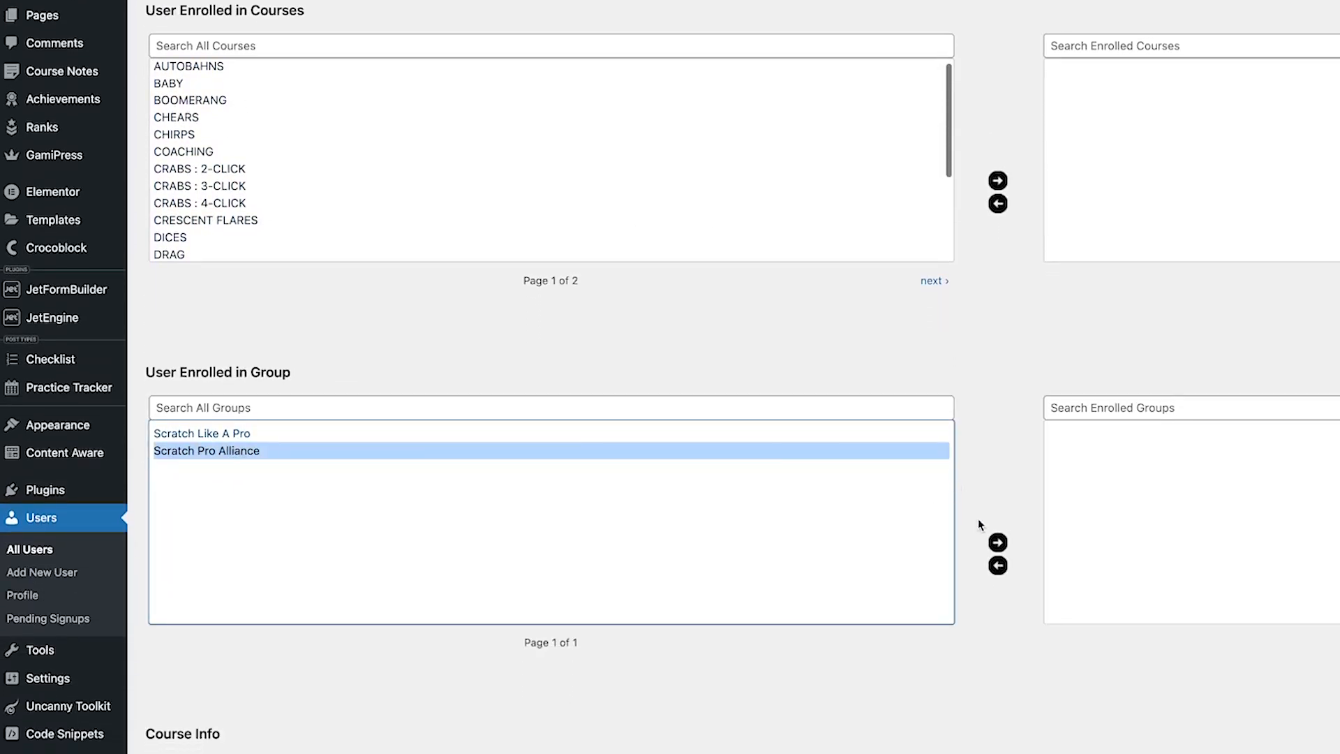
click(996, 542)
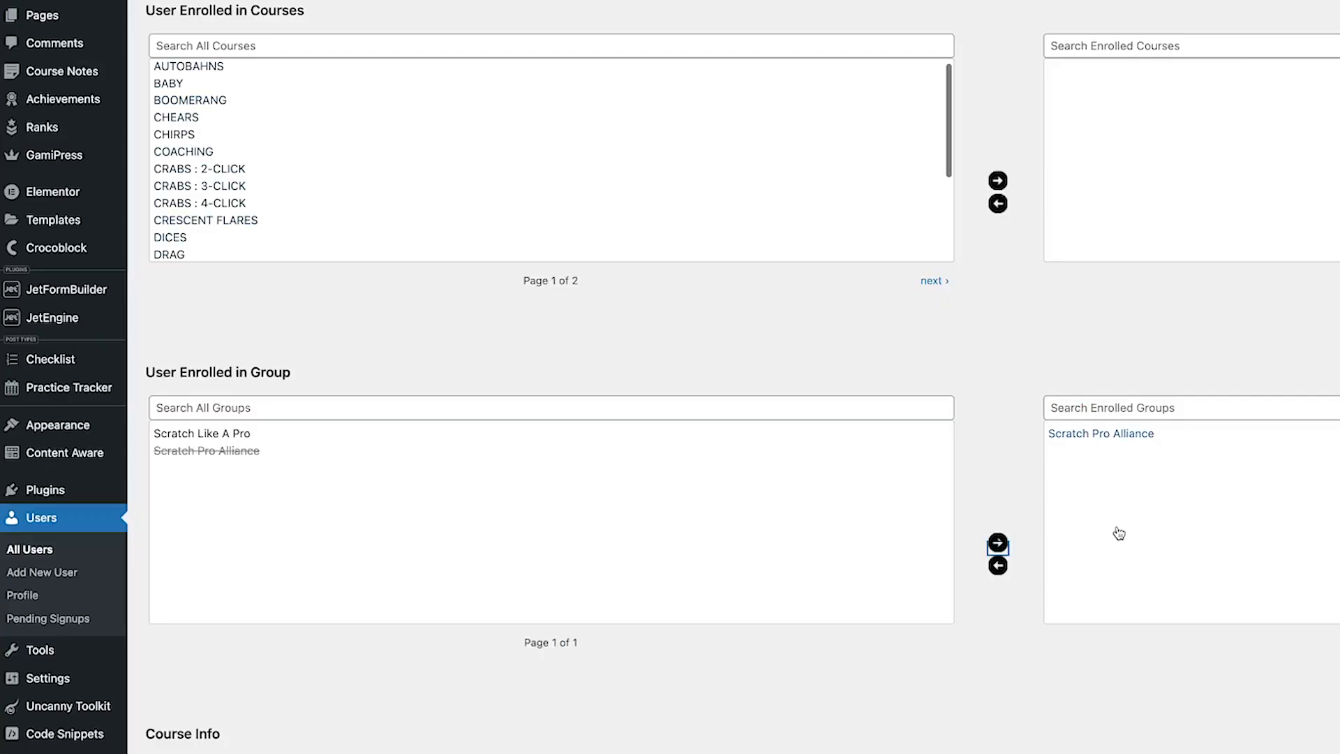
click(1073, 438)
click(998, 567)
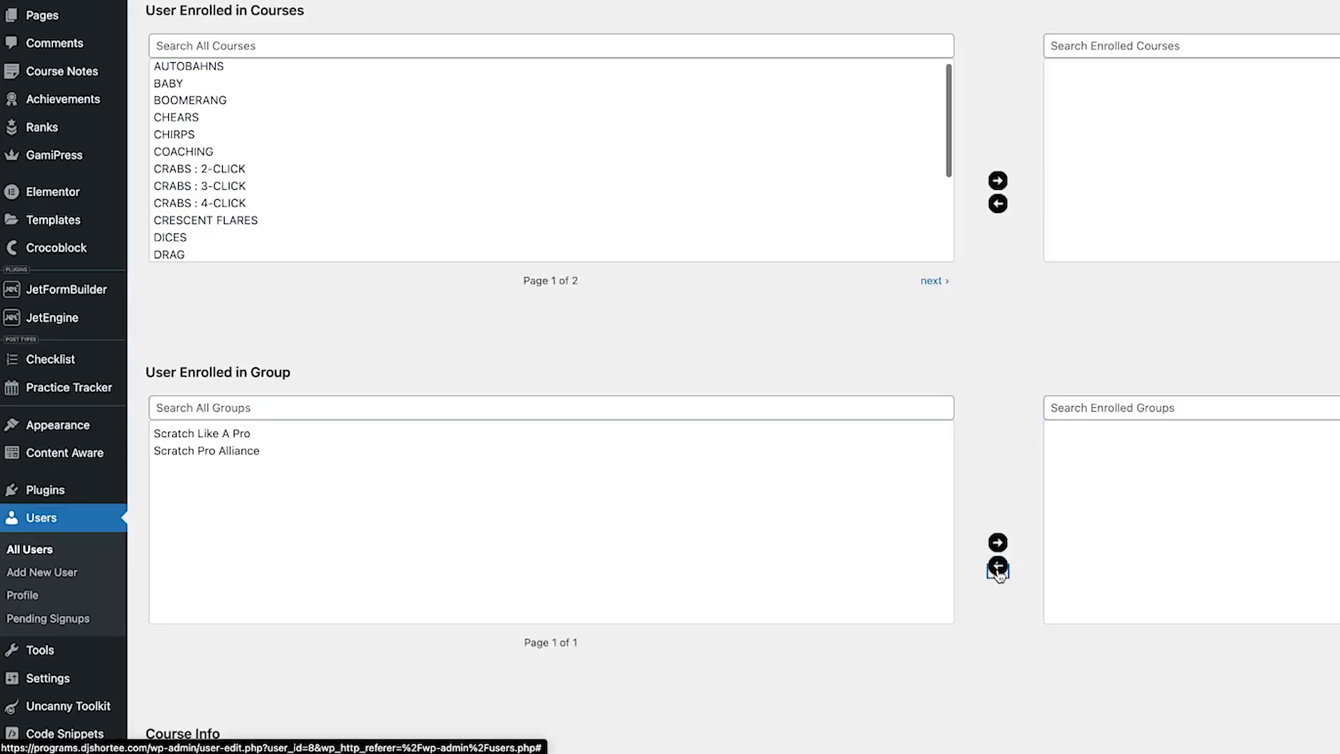